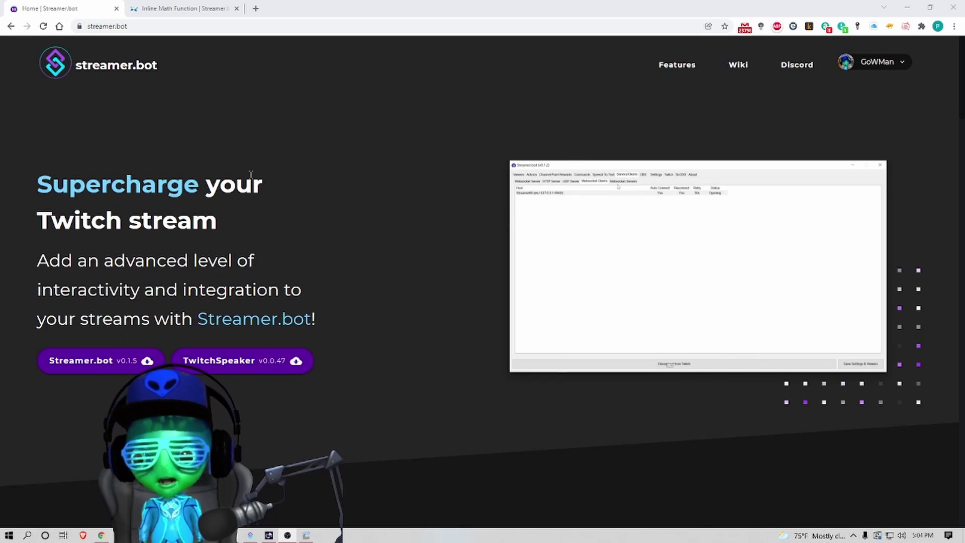
Step: Switch to the Inline Math Function wiki page on the Streamer.bot website
click(167, 11)
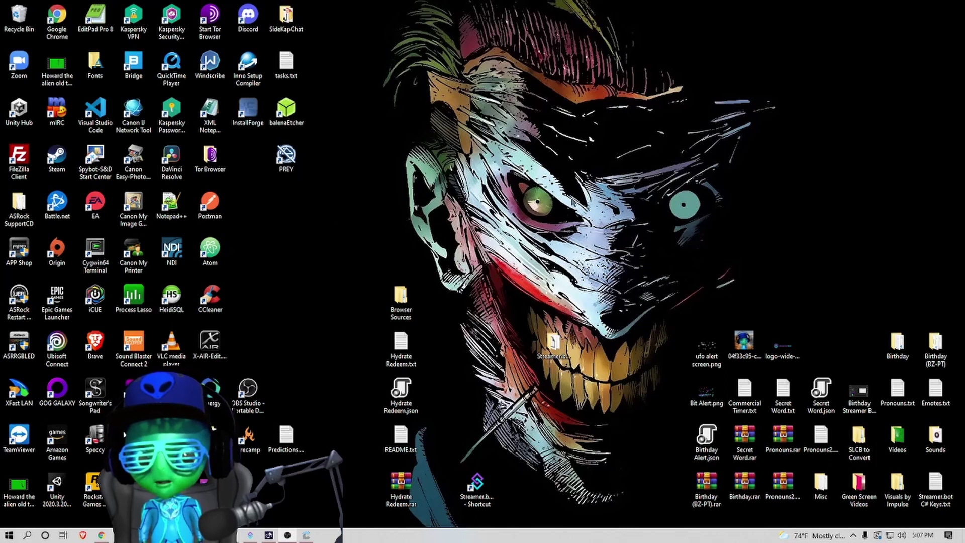
Step: Unpack Hydrate Redeem.rar with WinRAR into Desktop\Hydrate Redeem, dismissing the trial notice
double_click(401, 487)
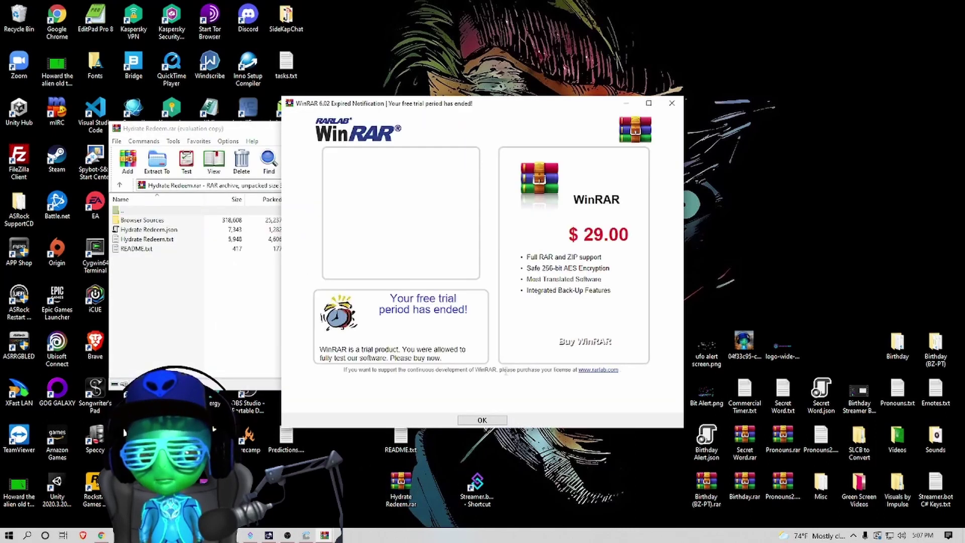
click(477, 420)
click(156, 159)
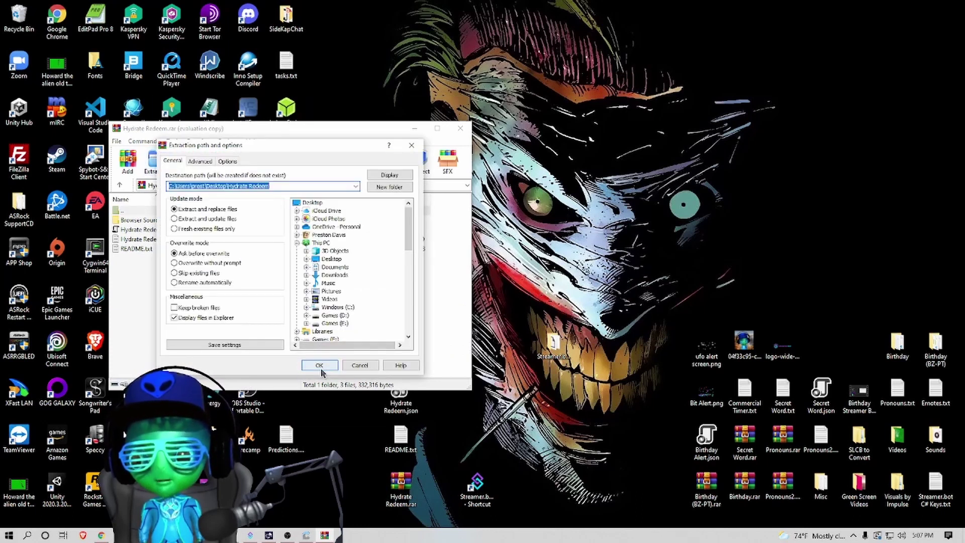
click(321, 365)
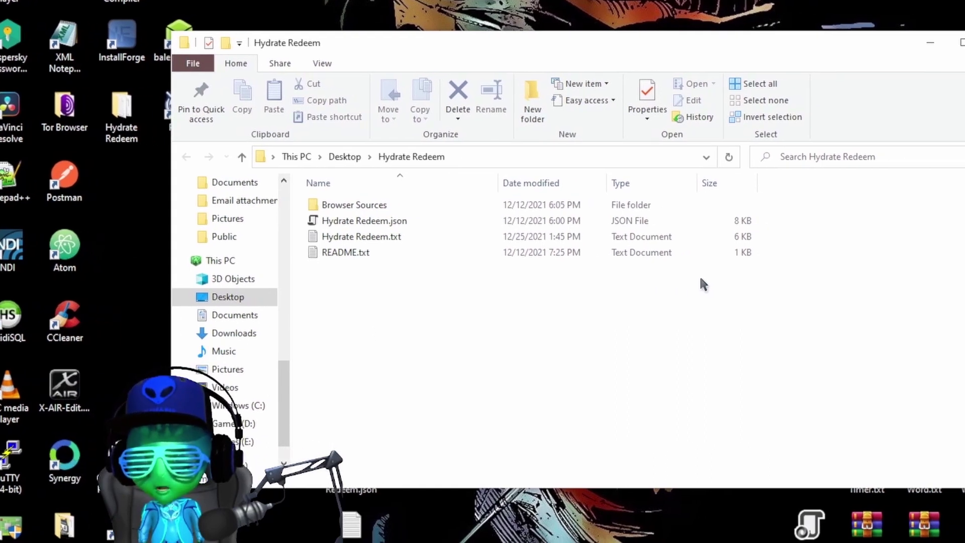
click(353, 203)
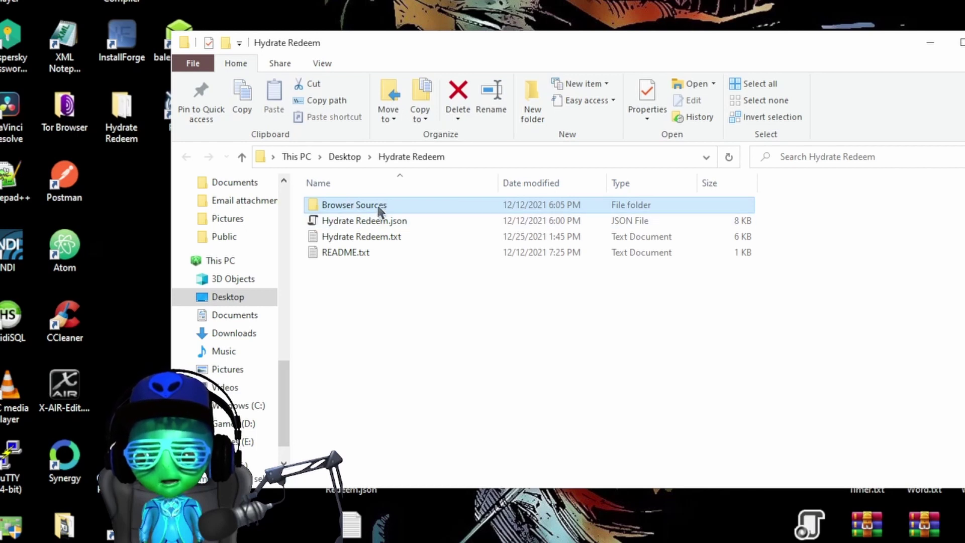
double_click(376, 203)
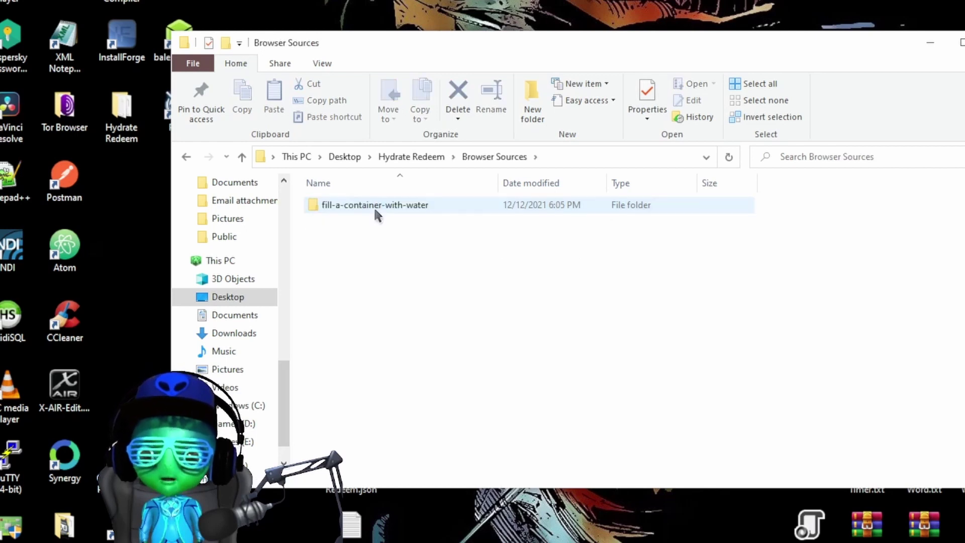
click(186, 157)
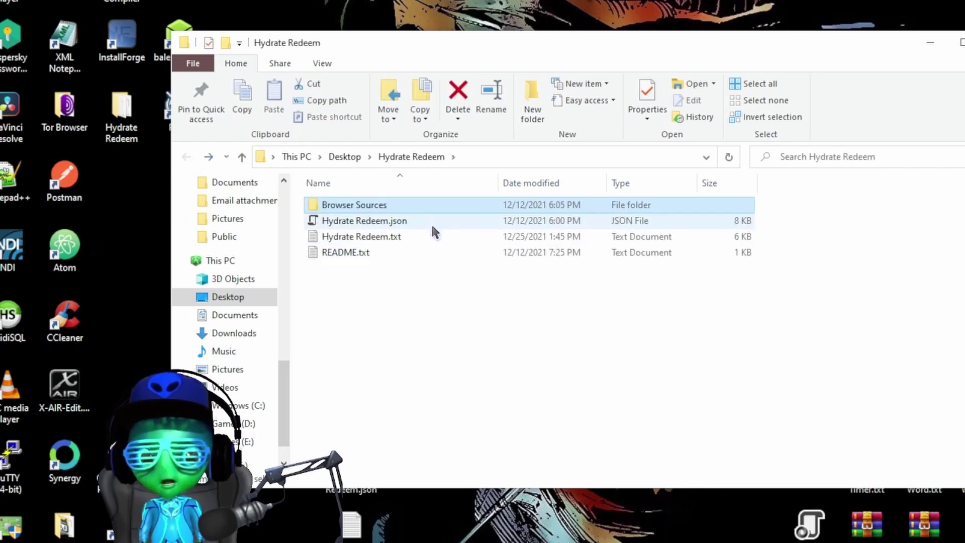
click(396, 241)
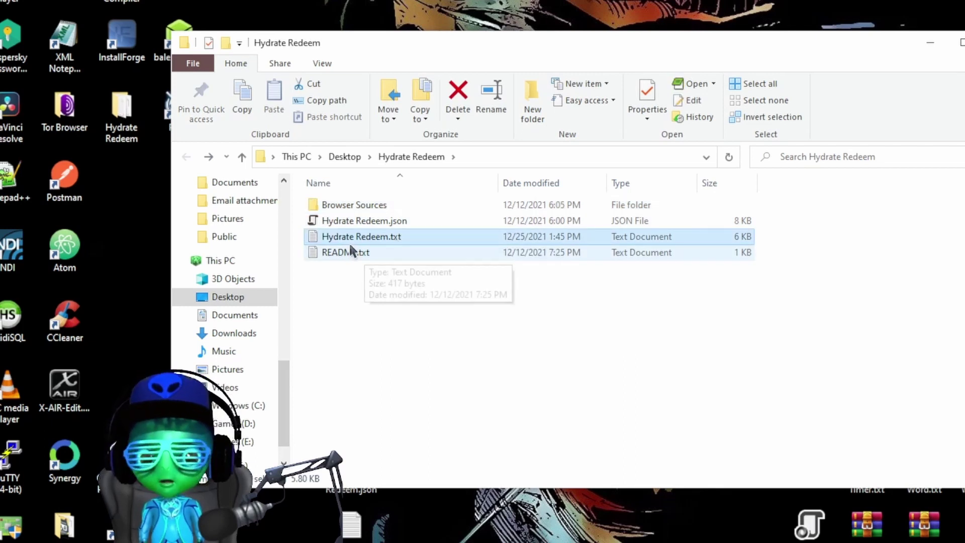
click(344, 256)
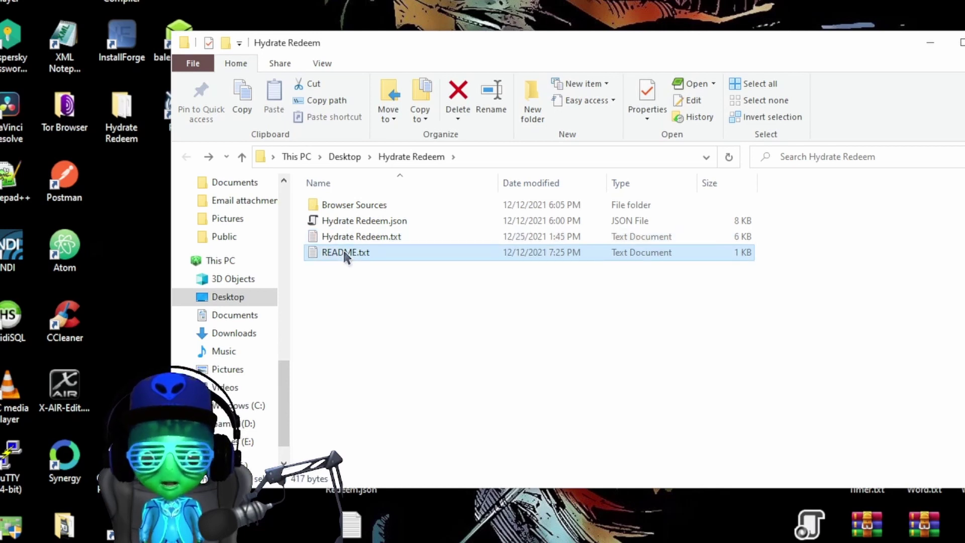
Step: Read README.txt's Hydrate setup steps in EditPad Pro, then go back to the Hydrate Redeem folder
double_click(343, 248)
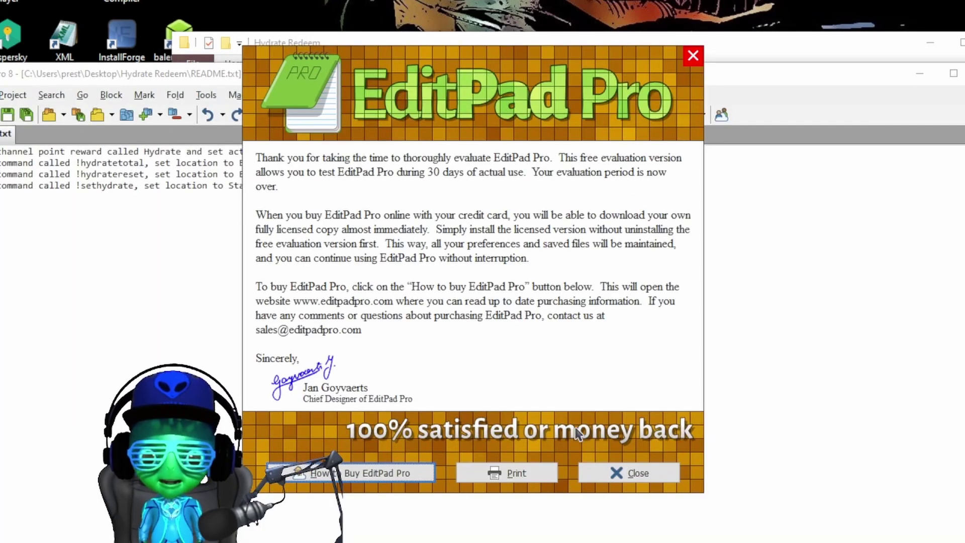
click(614, 465)
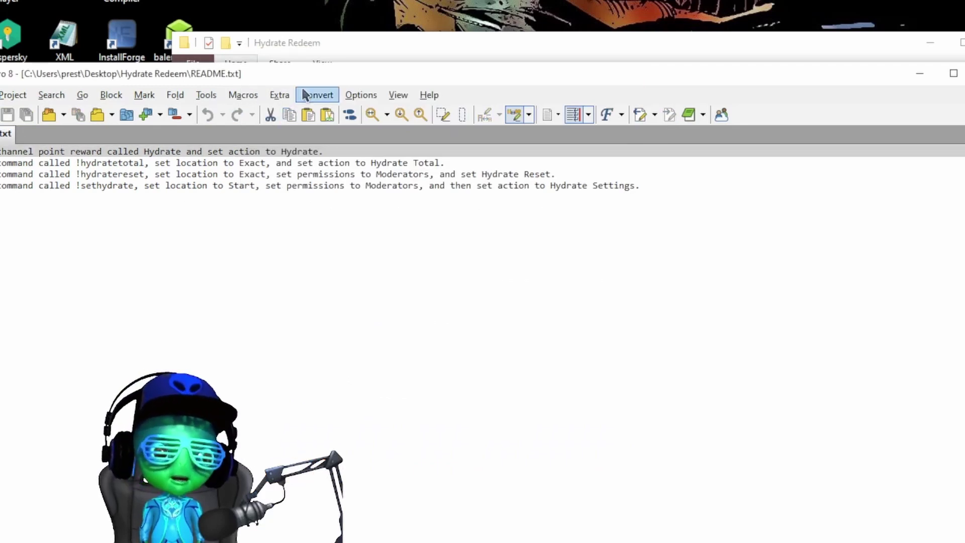
drag(318, 77, 422, 50)
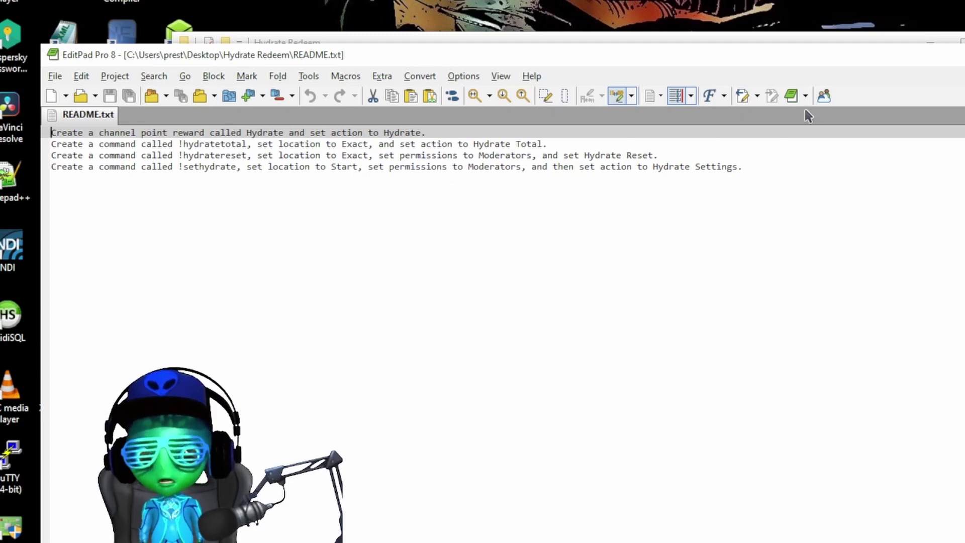
key(alt+F4)
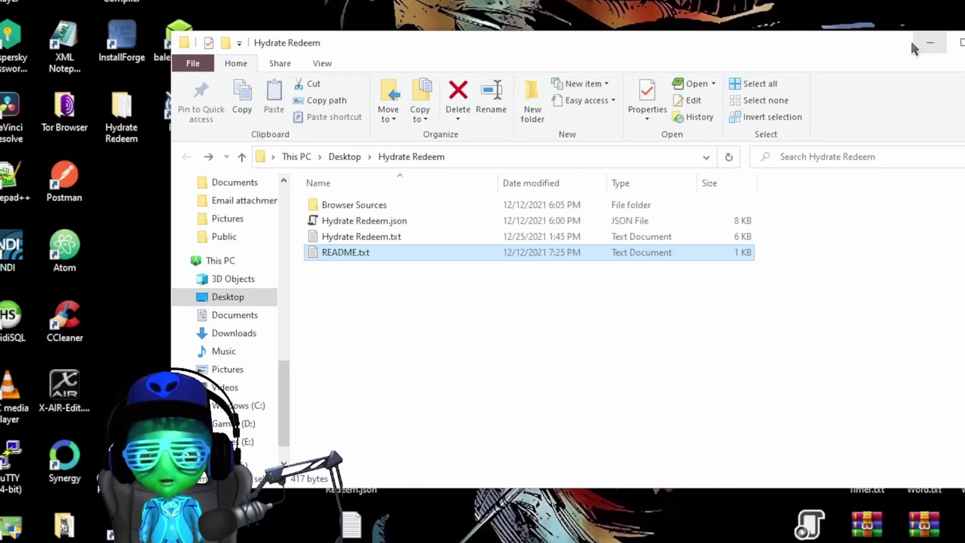
click(938, 39)
double_click(579, 389)
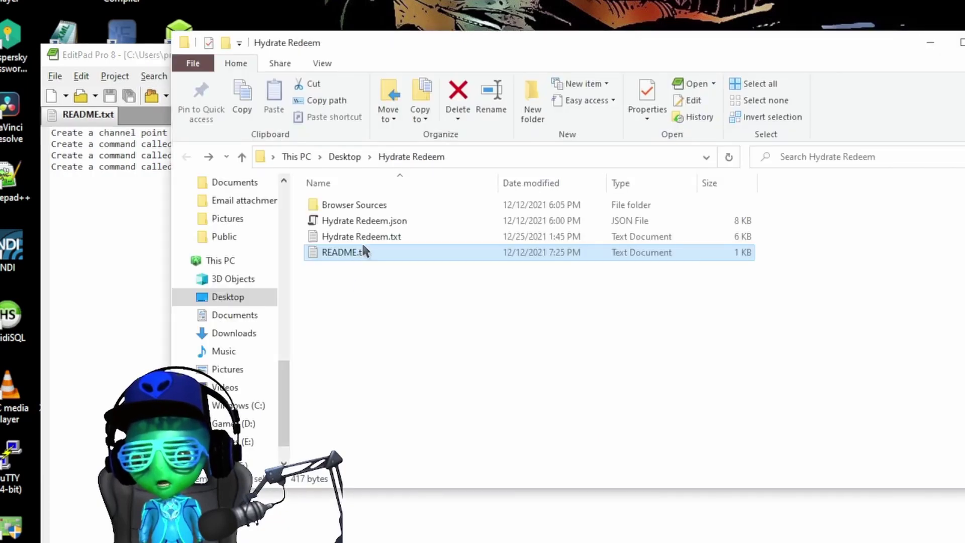
Step: Copy the whole encoded import string from Hydrate Redeem.txt and switch to Streamer.bot
double_click(373, 235)
key(ctrl+a)
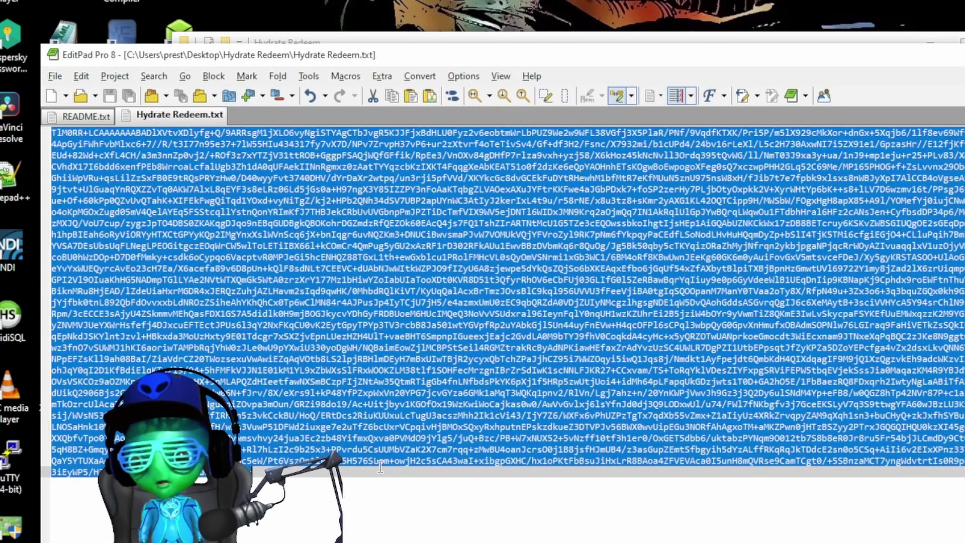
right_click(309, 371)
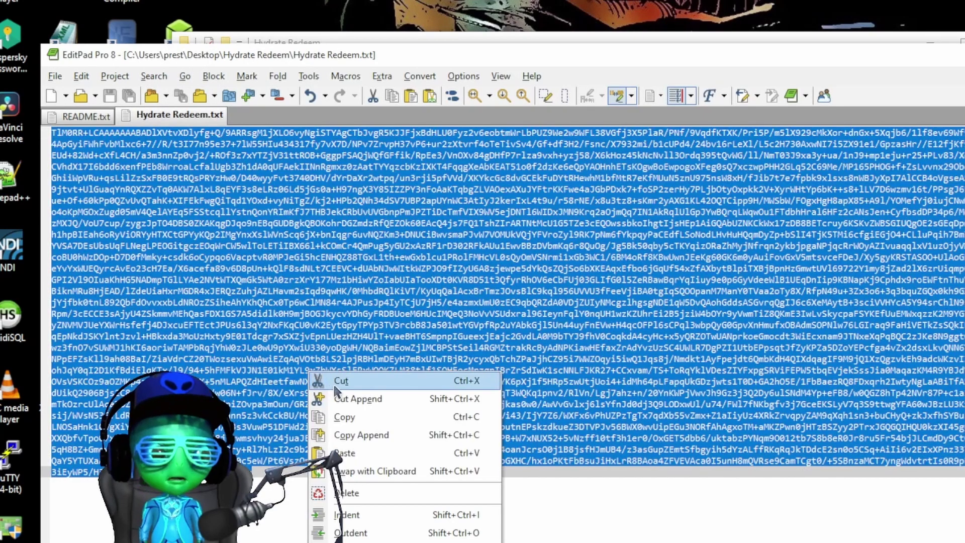
click(342, 421)
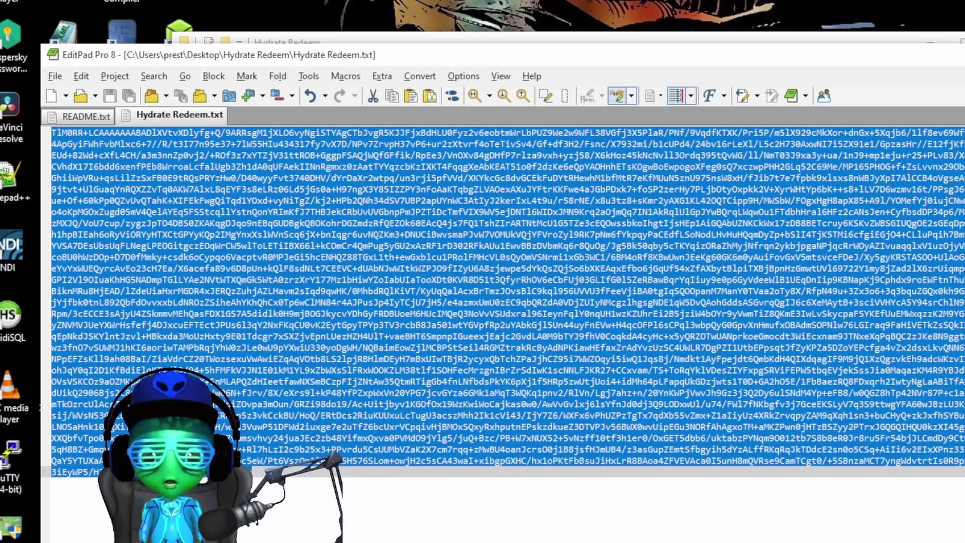
key(alt+F4)
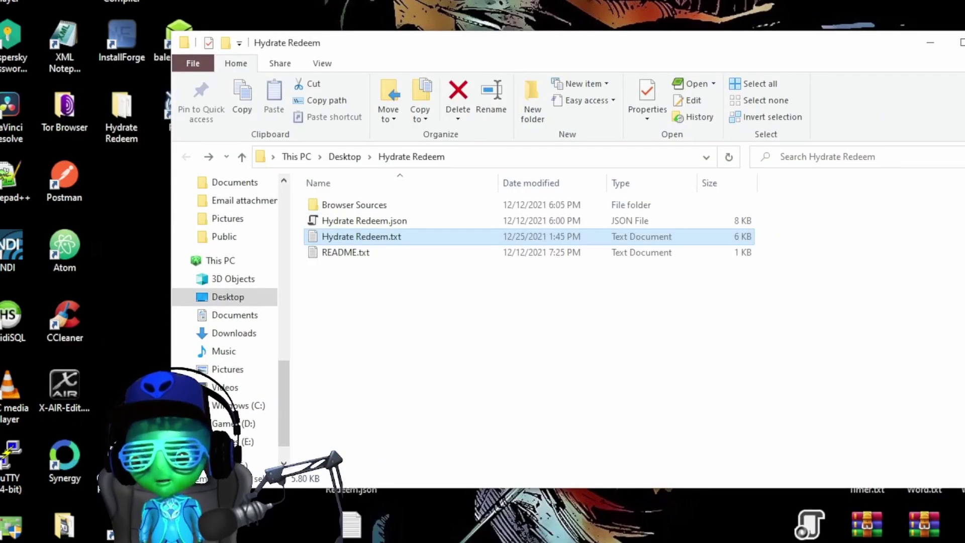
key(alt+Tab)
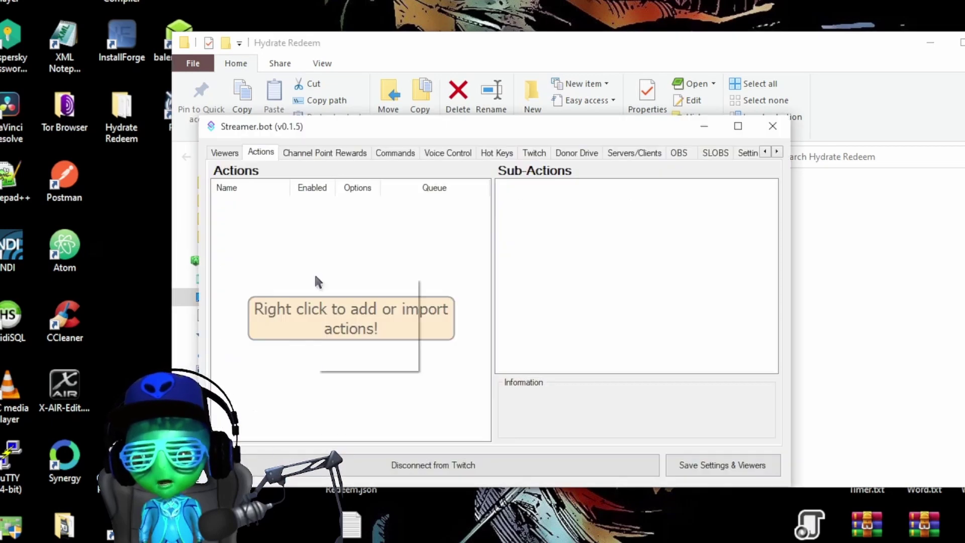
Step: Paste the copied string into Streamer.bot's Import dialog and import the four Hydrate actions
right_click(315, 274)
click(366, 346)
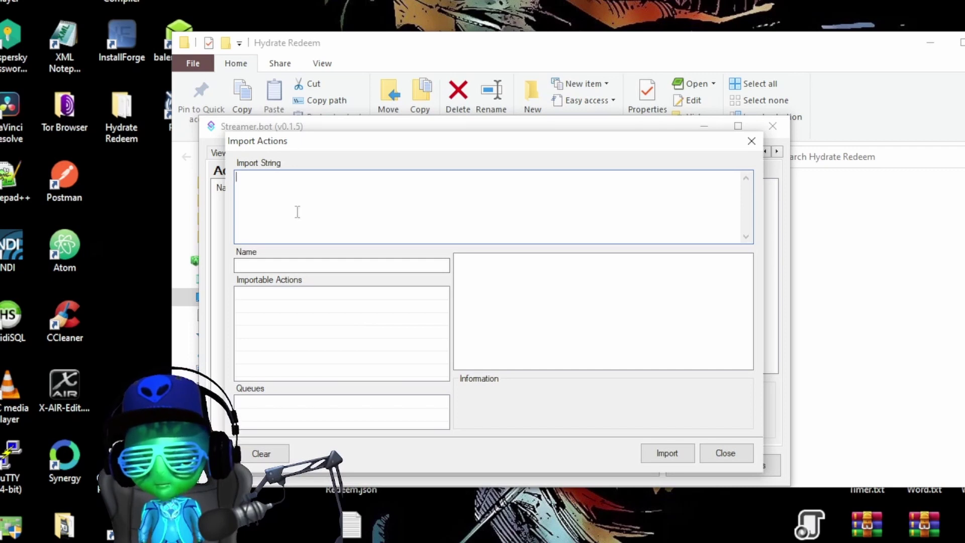
key(ctrl+v)
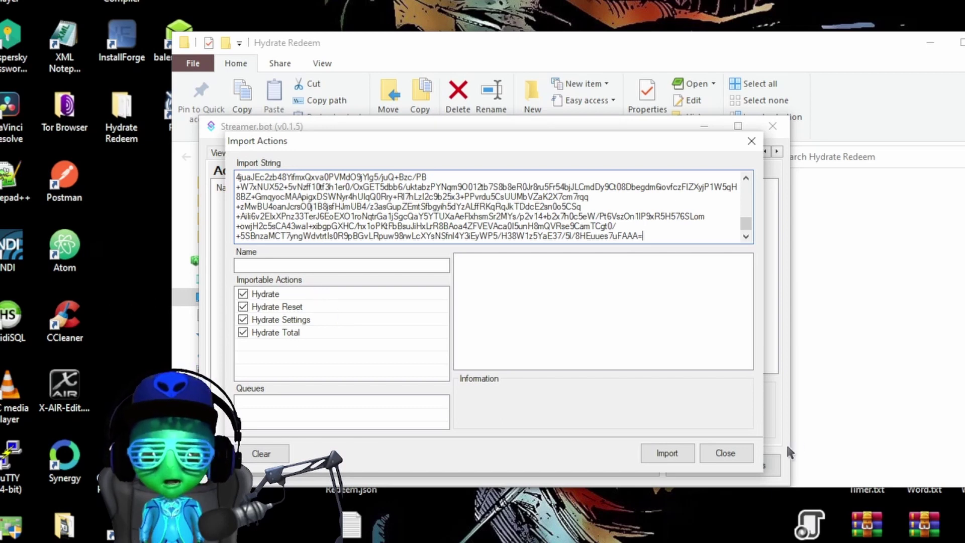
click(674, 456)
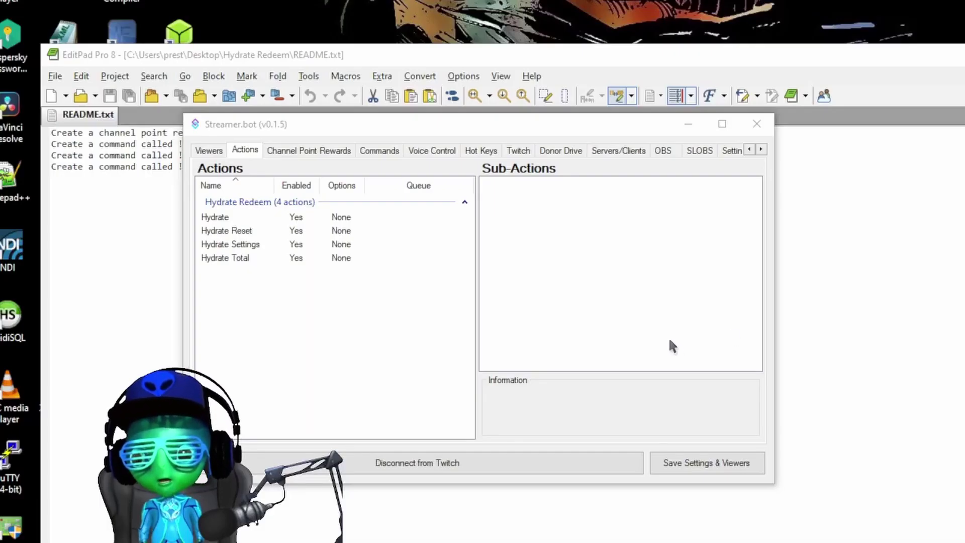
Step: Recheck the README, then bring up the add option on the Channel Point Rewards list
click(345, 59)
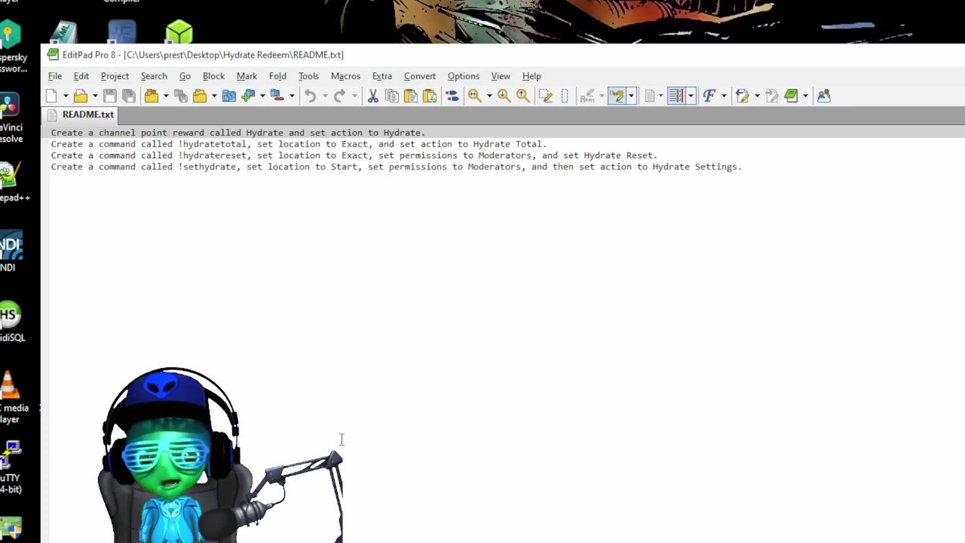
key(alt+Tab)
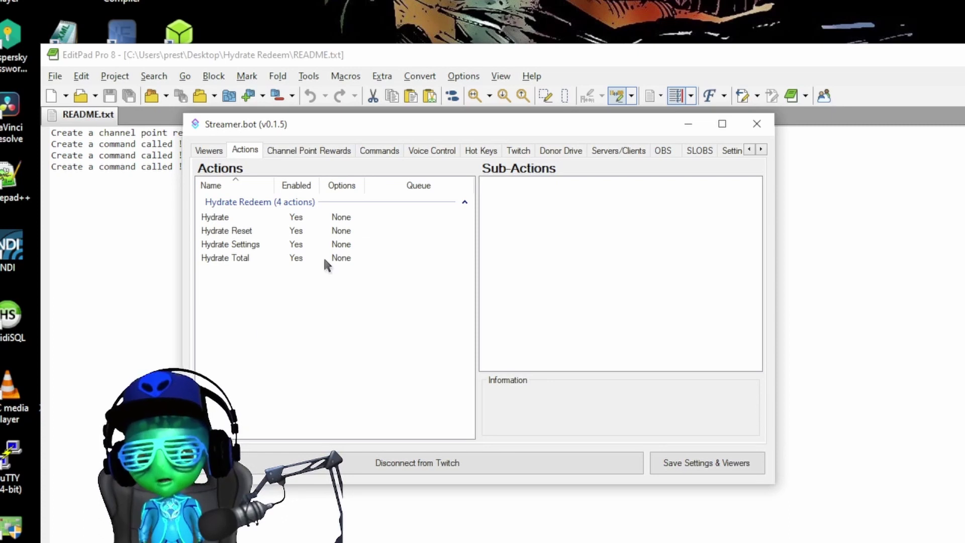
click(319, 148)
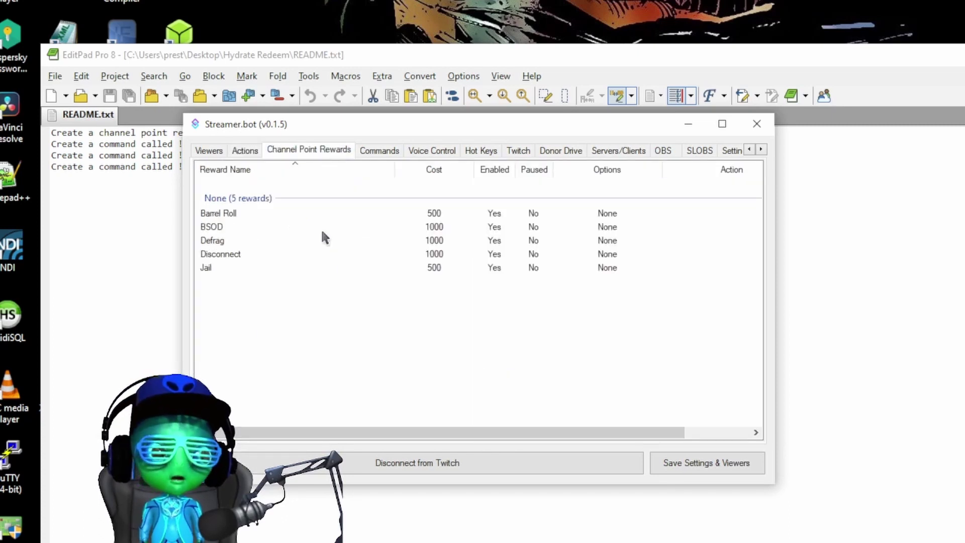
right_click(304, 283)
Step: Create a new channel point reward titled 'Hydrate' costing 500 points
click(317, 294)
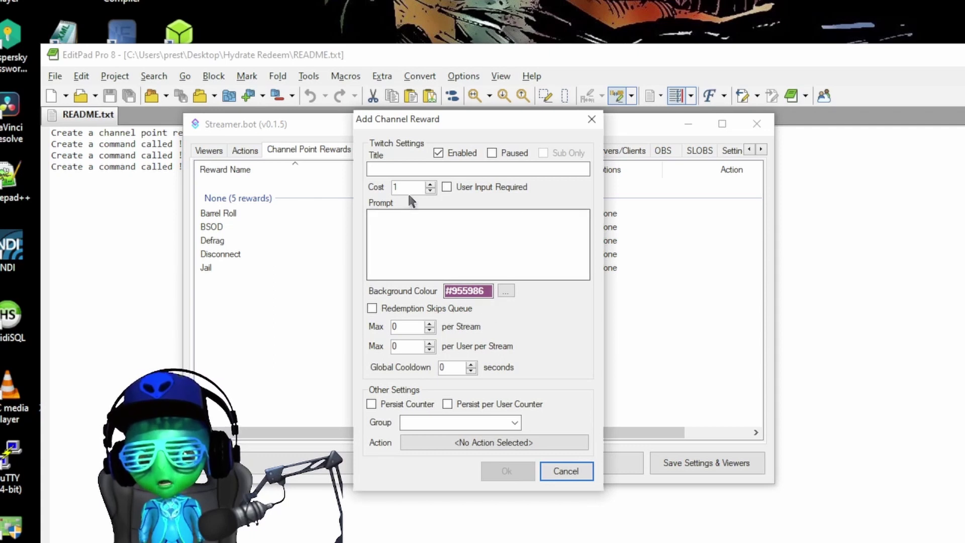
click(409, 173)
text(Hy)
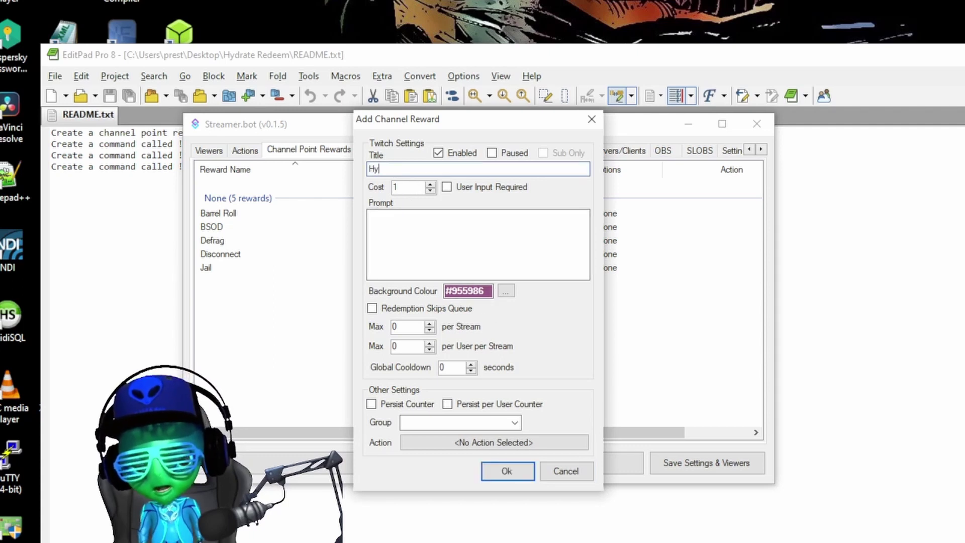
text(drate)
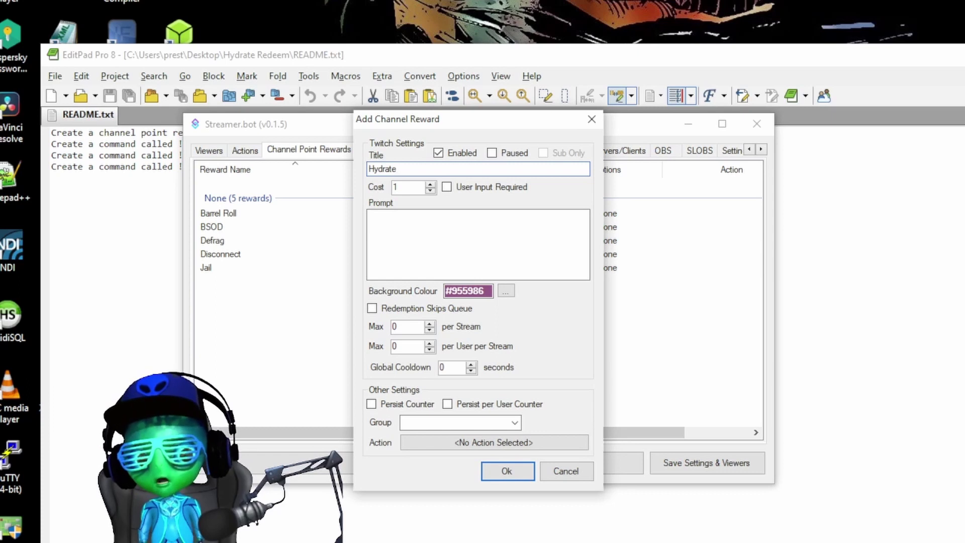
key(Tab)
text(500)
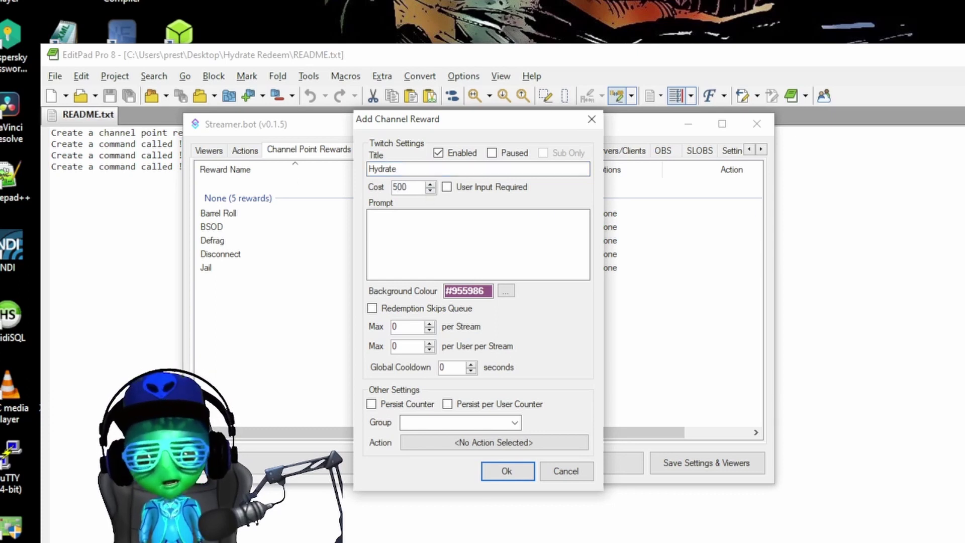
click(370, 273)
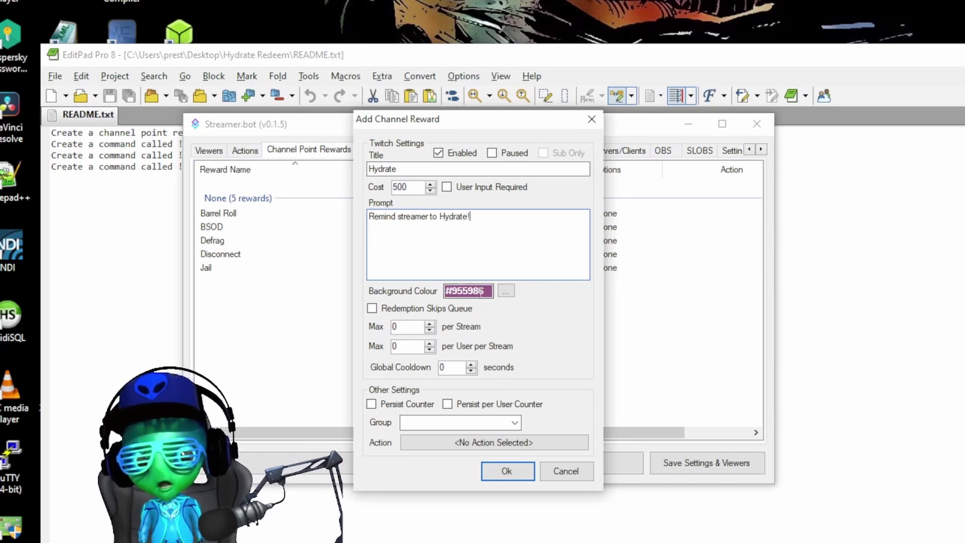
Step: Give the reward a blue background, link it to the Hydrate action, and save it
click(505, 292)
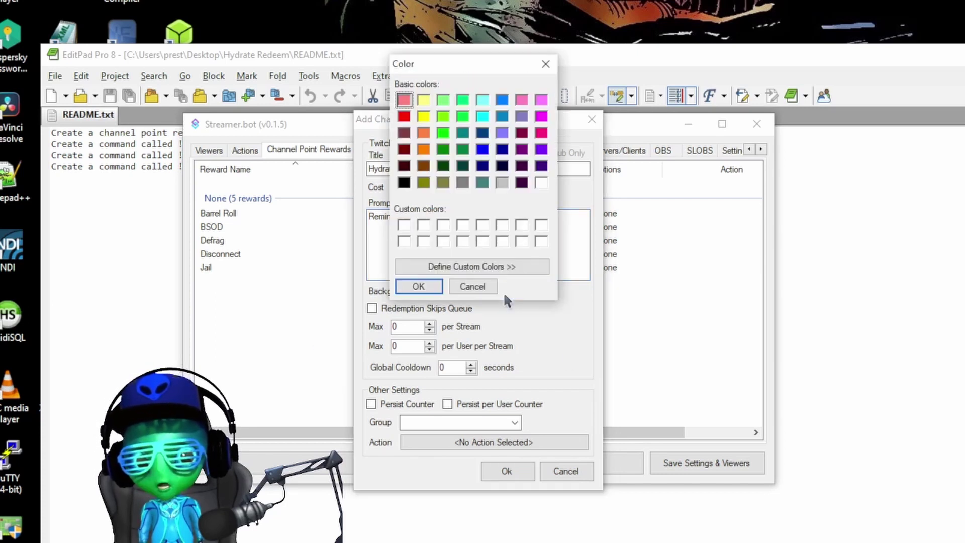
click(482, 150)
click(418, 286)
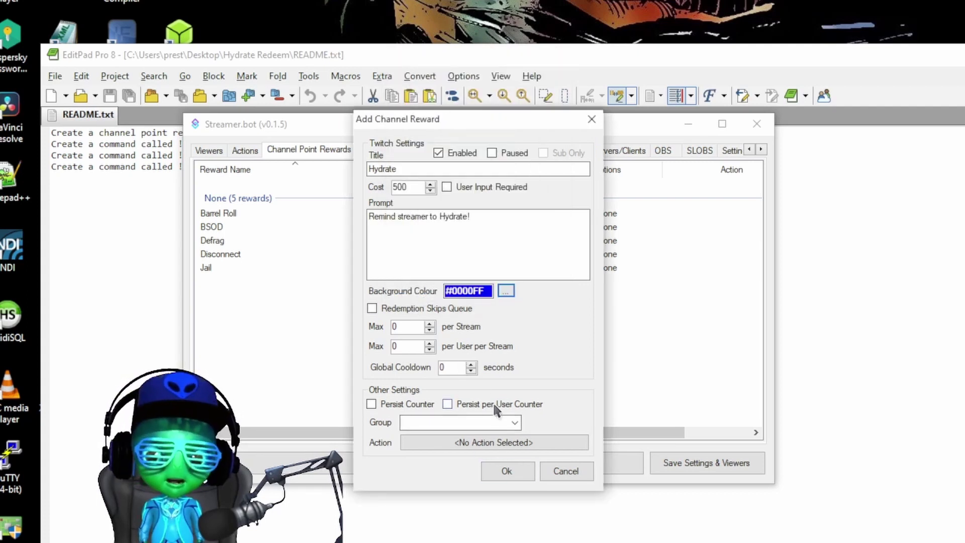
click(468, 443)
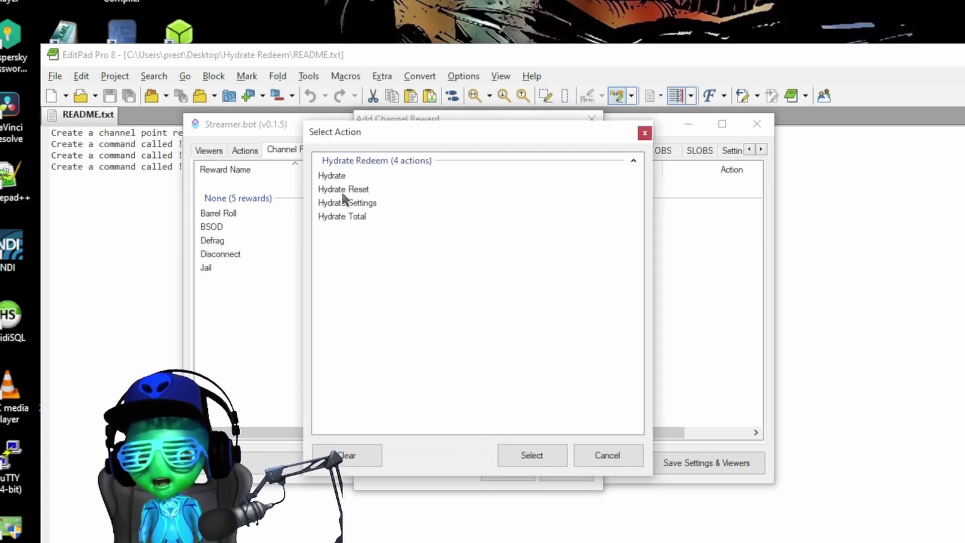
click(345, 176)
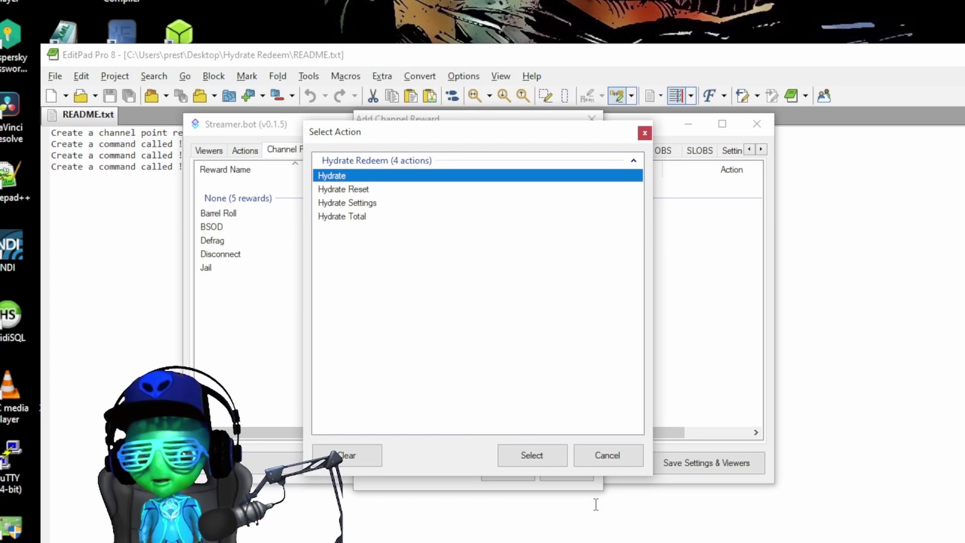
click(552, 452)
click(520, 468)
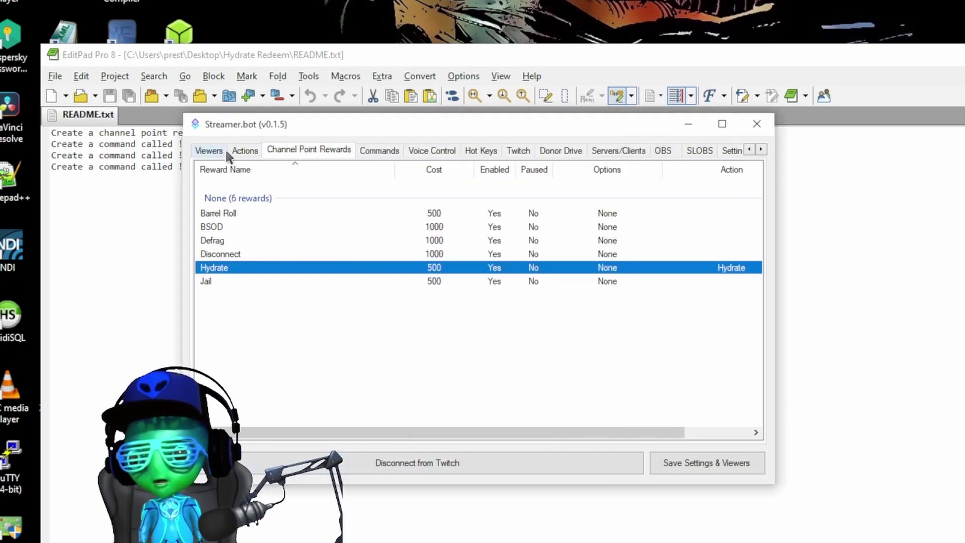
Step: Check the README, then start a new command from the Commands list
click(275, 57)
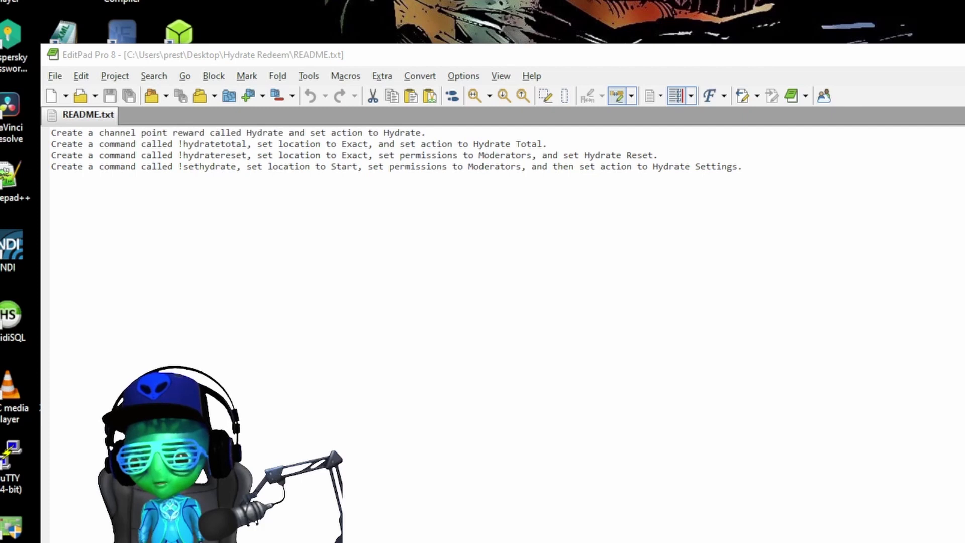
key(alt+Tab)
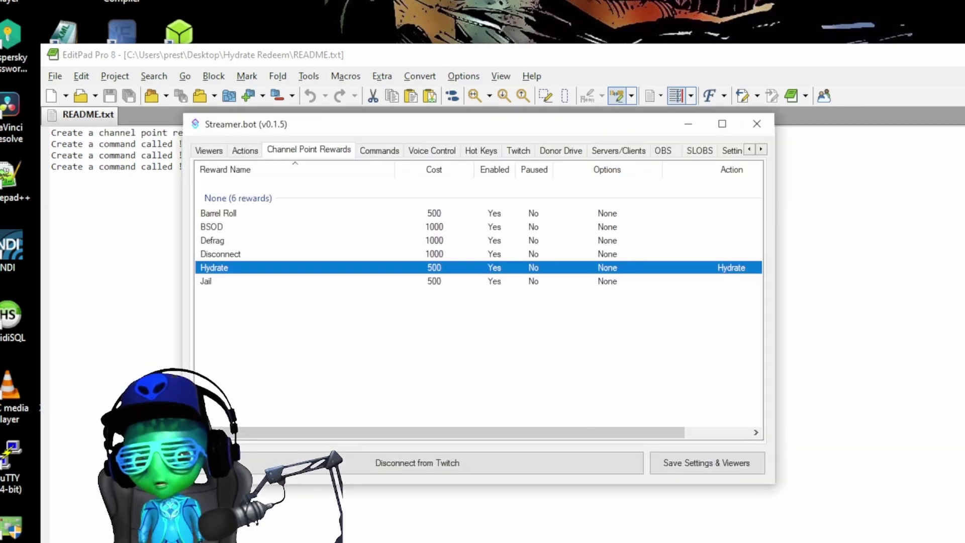
click(244, 151)
click(370, 150)
right_click(317, 230)
click(330, 234)
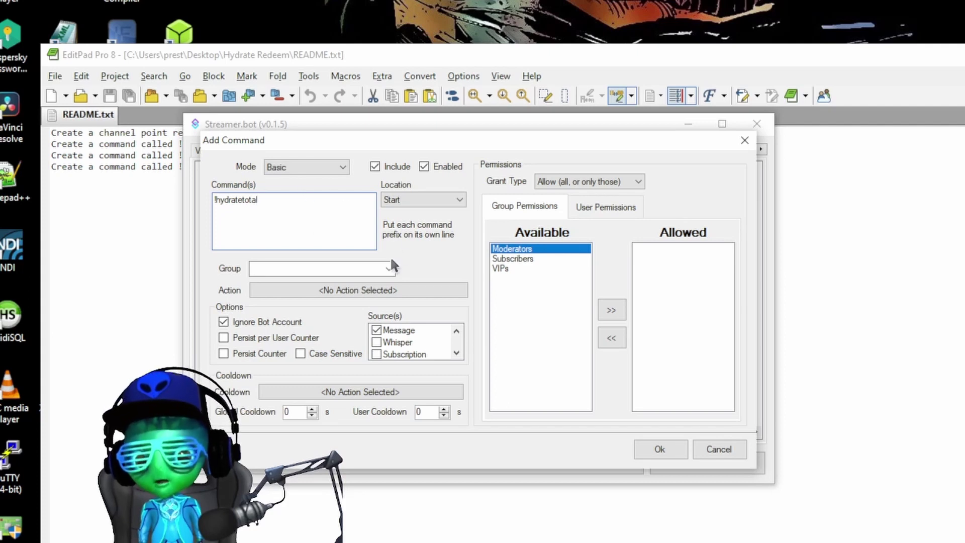
Step: Place the command in the Chat Commands group with Exact matching
click(374, 267)
text(Chat Commands)
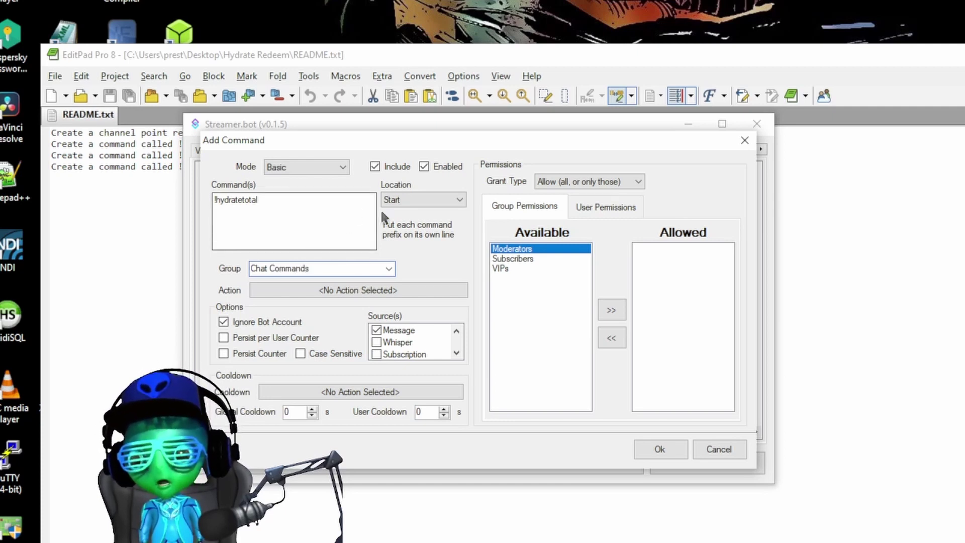
click(393, 203)
click(410, 220)
Step: Assign the Hydrate Total action, set a 120-second user cooldown, and save
click(524, 48)
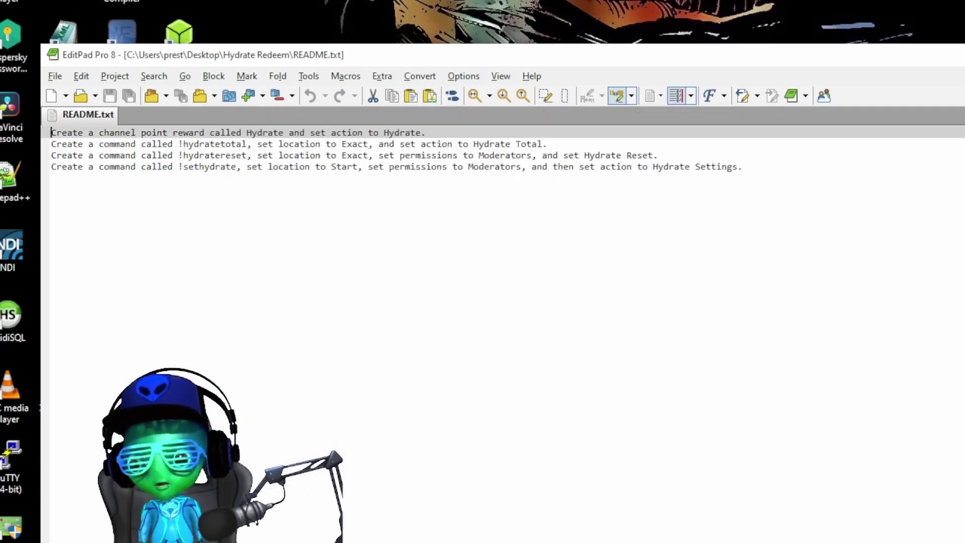
key(alt+Tab)
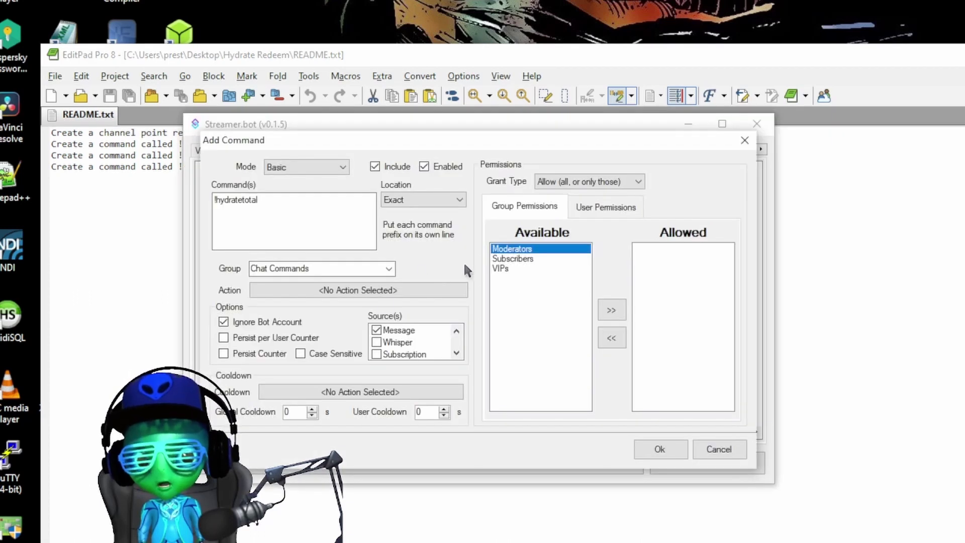
click(344, 289)
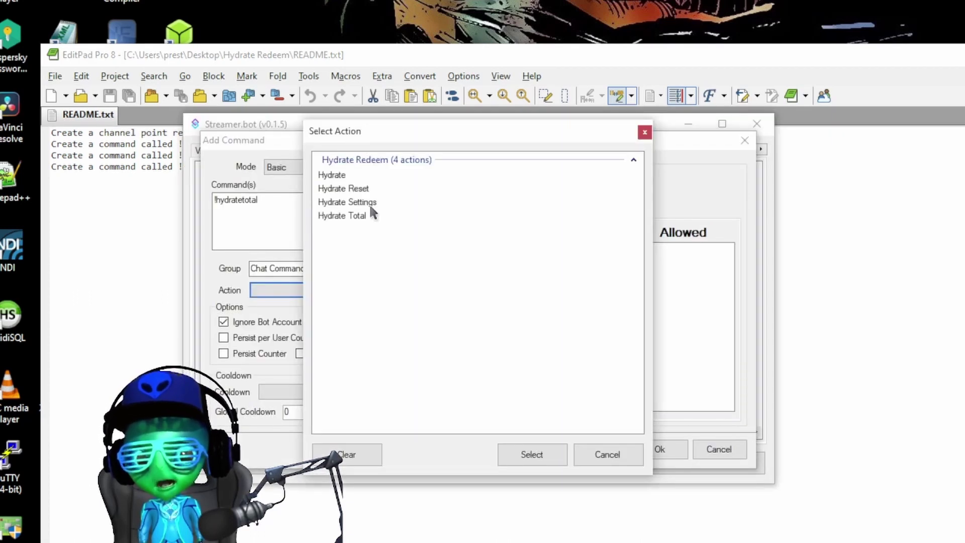
click(368, 215)
click(537, 460)
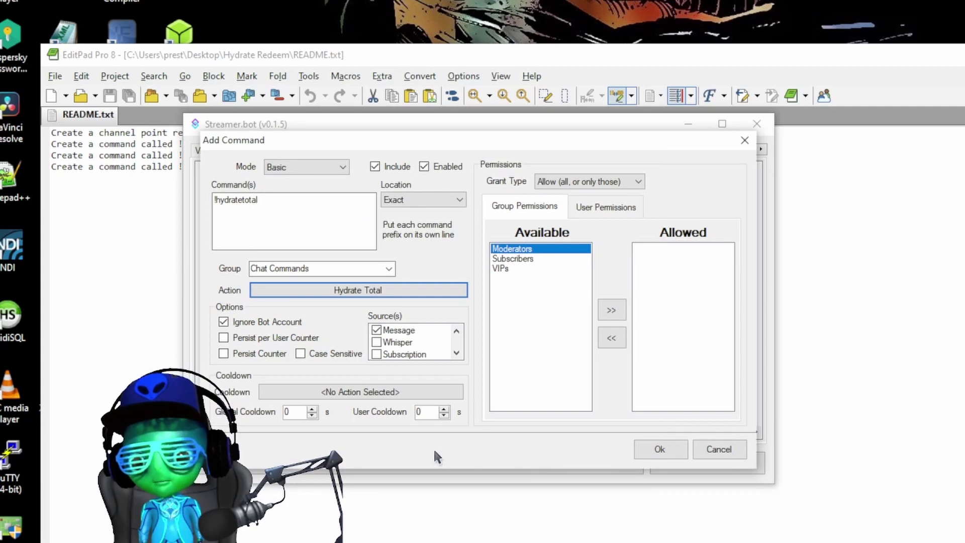
double_click(418, 412)
text(120)
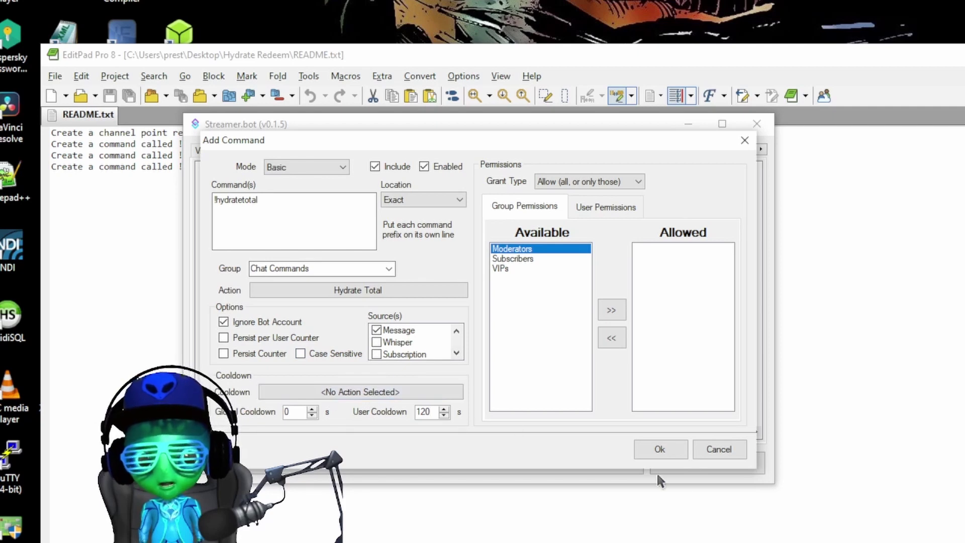
click(676, 450)
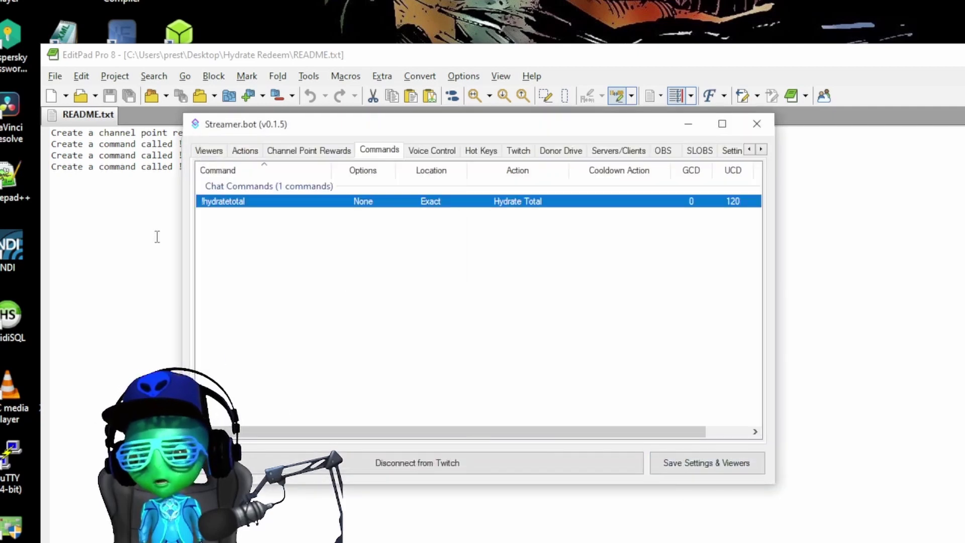
Step: After checking the README, start a new command named !hydratereset
click(303, 49)
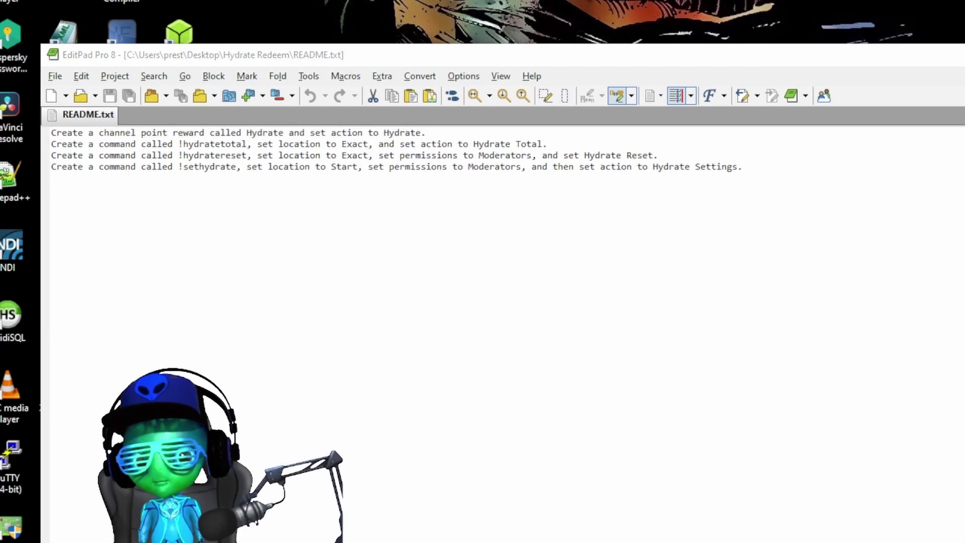
key(alt+Tab)
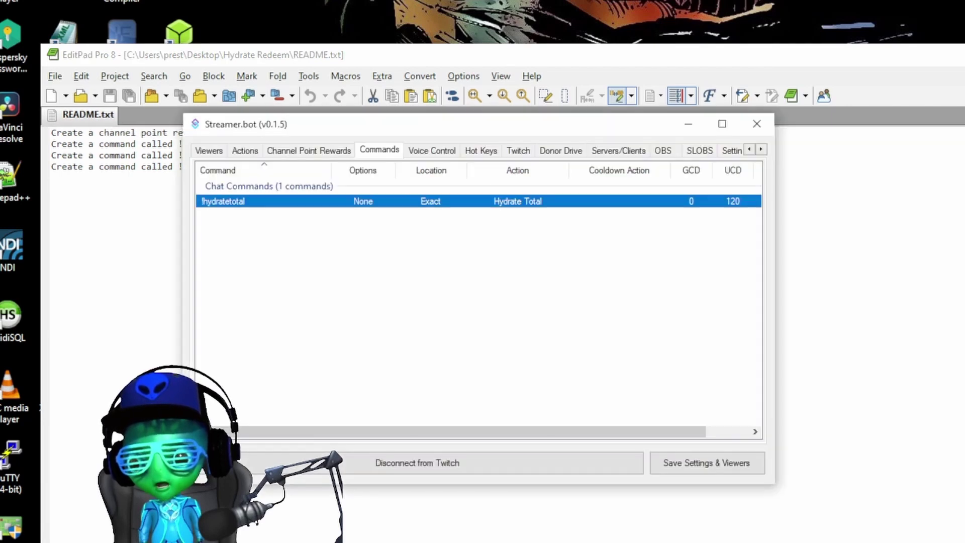
right_click(407, 304)
click(427, 317)
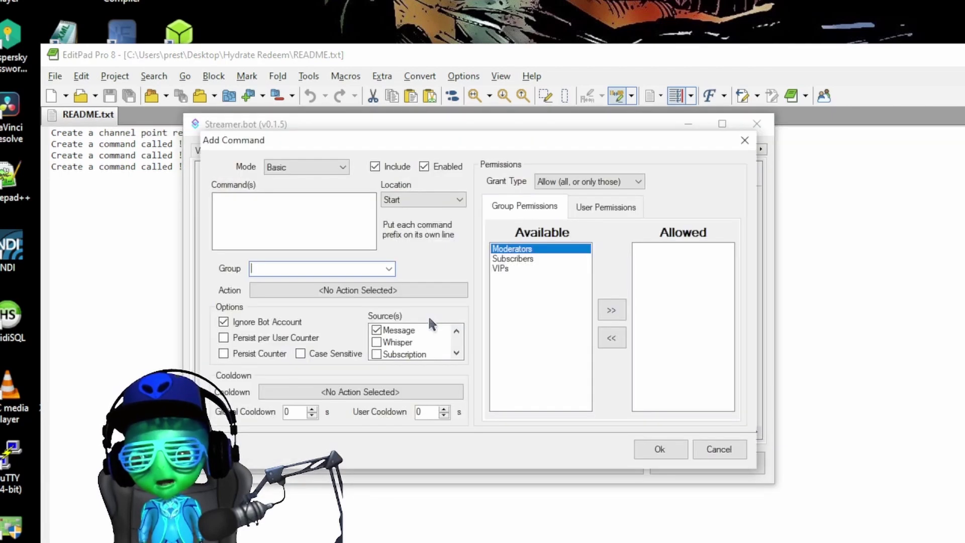
click(289, 204)
text(!)
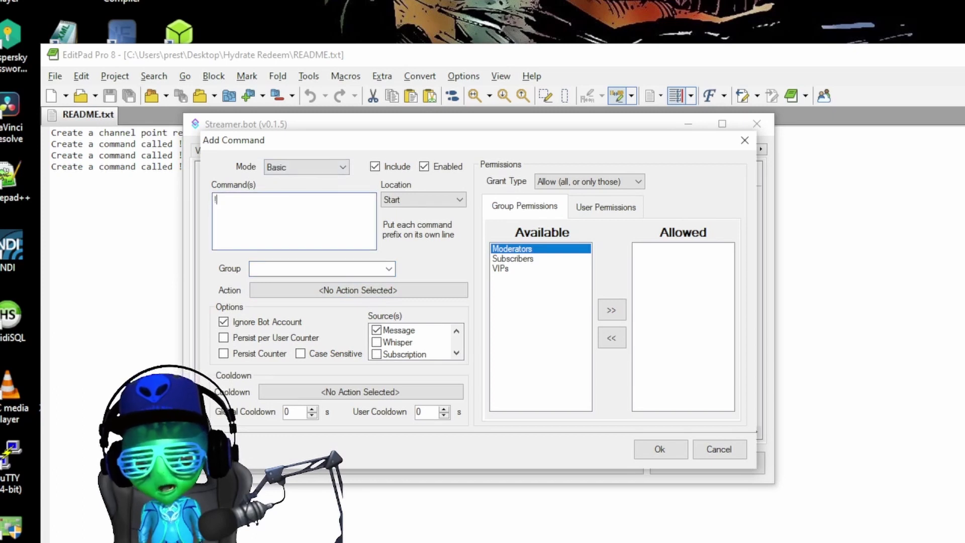
text(hydr)
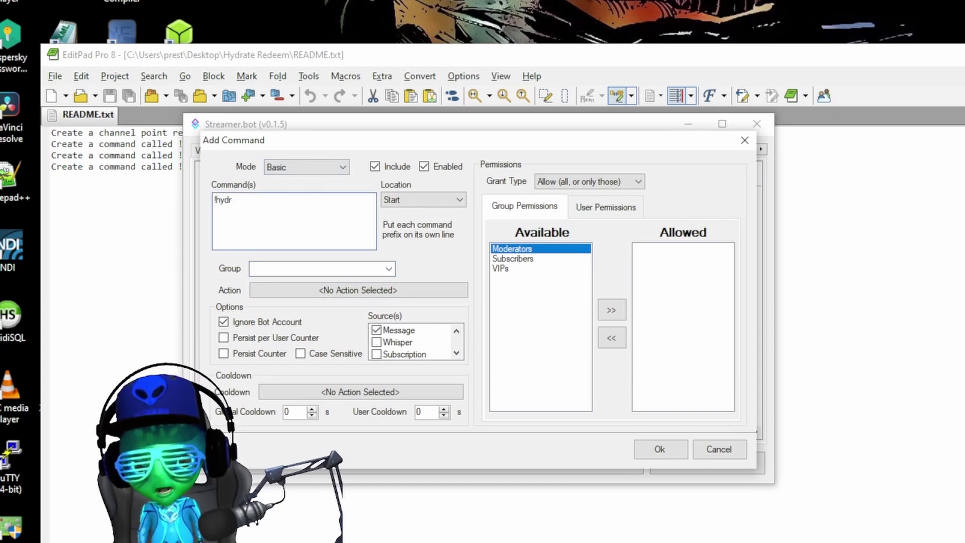
text(eatatereset)
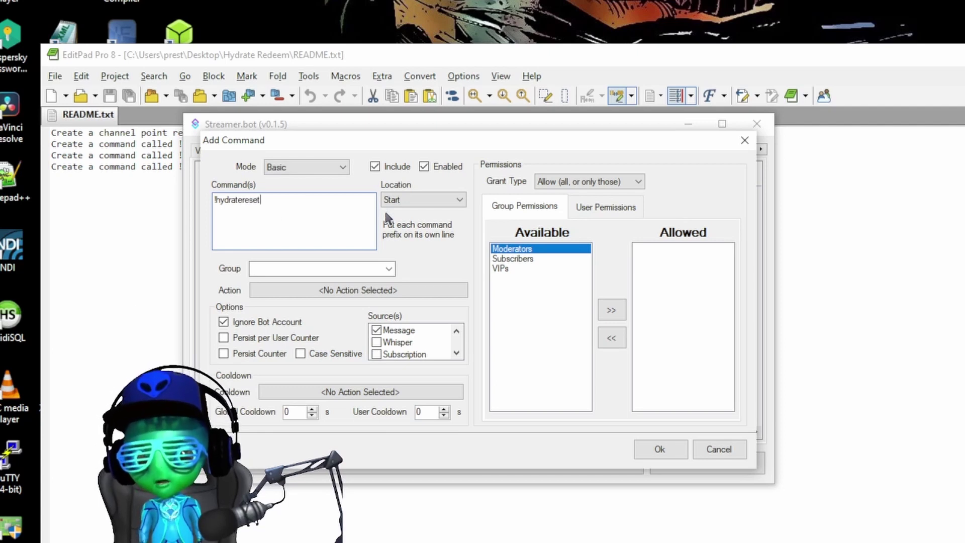
Step: Set Exact matching, the Mod Commands group, and the Hydrate Reset action
click(408, 200)
click(404, 219)
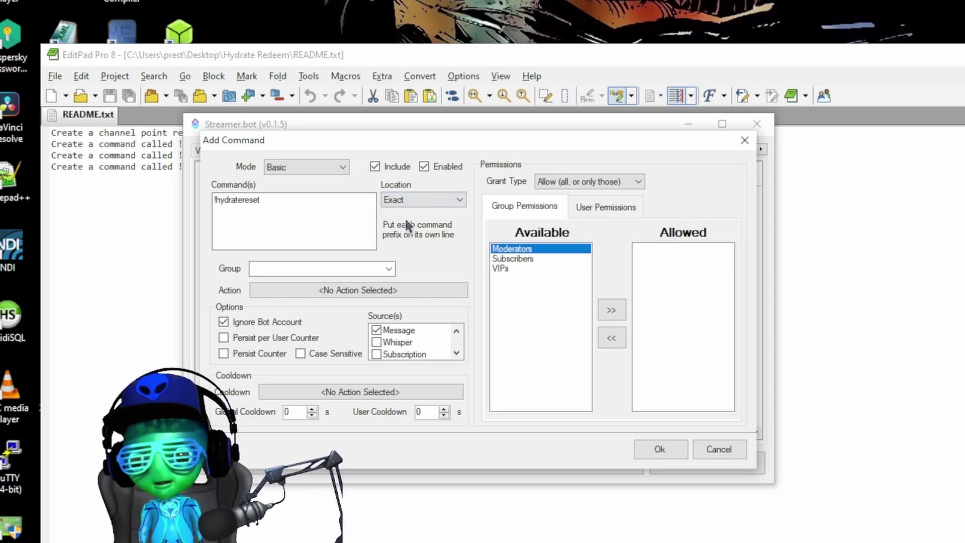
click(358, 268)
text(Mod Commands)
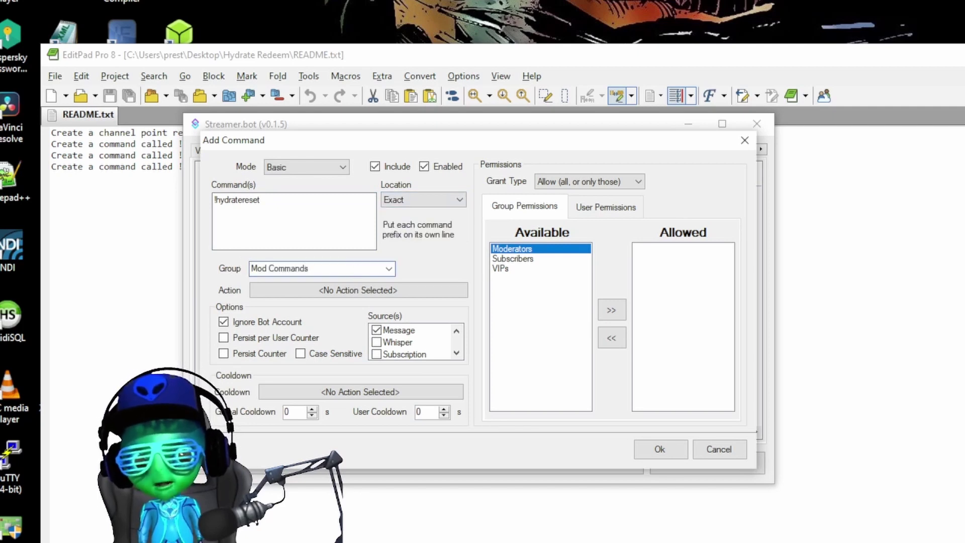
click(318, 289)
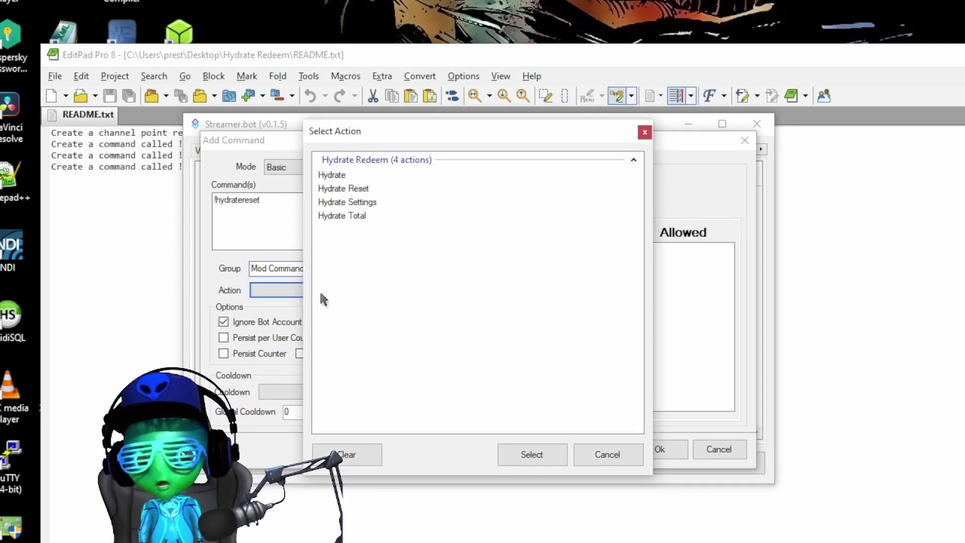
click(350, 188)
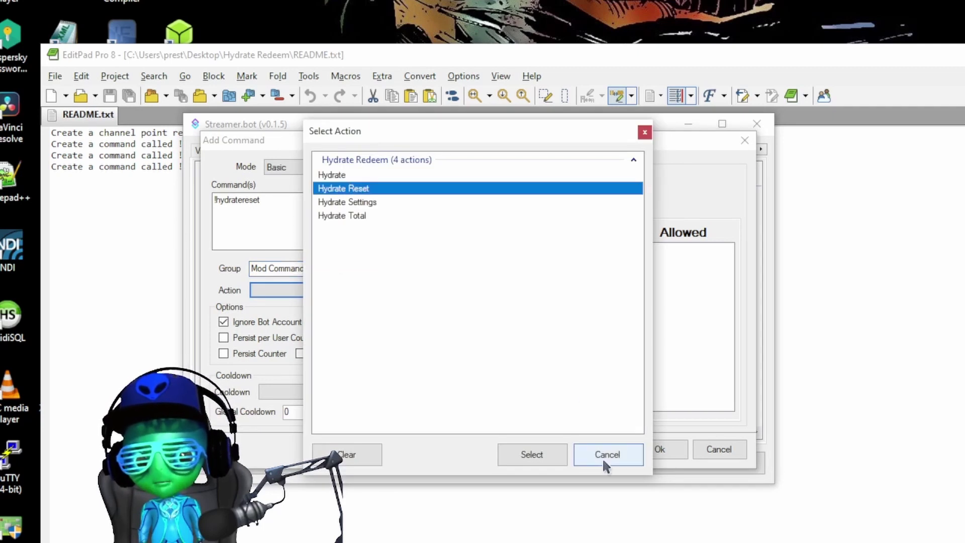
click(559, 455)
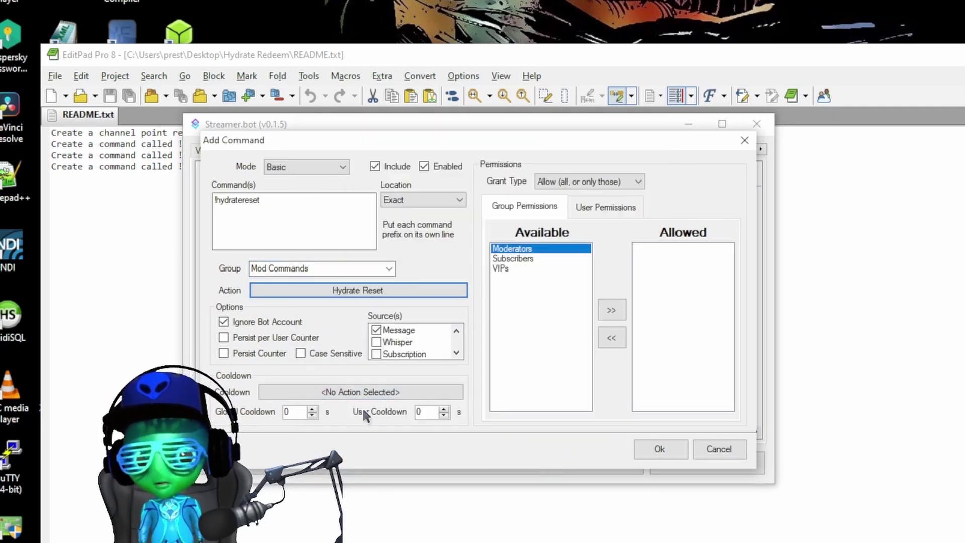
Step: Give it a 120-second user cooldown, allow only Moderators, and save
double_click(420, 412)
text(120)
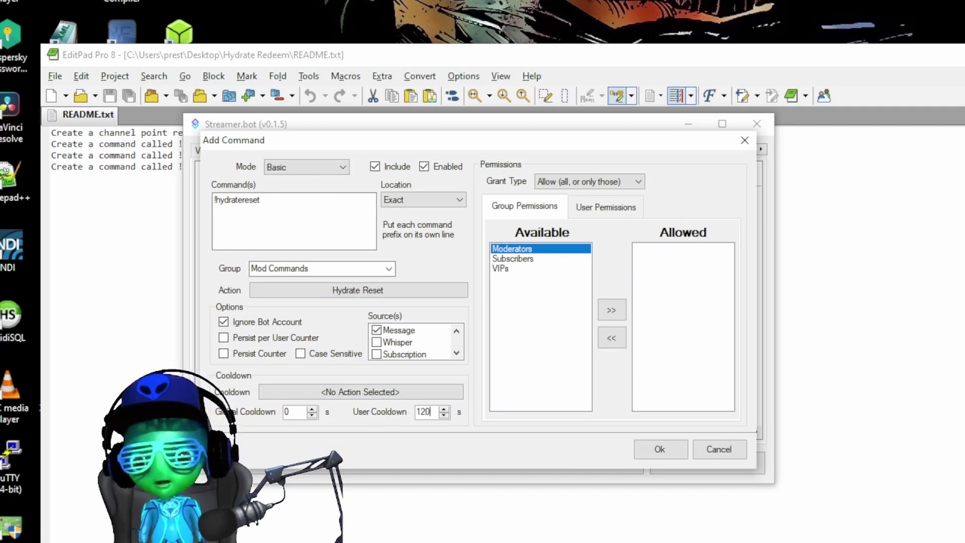
click(605, 311)
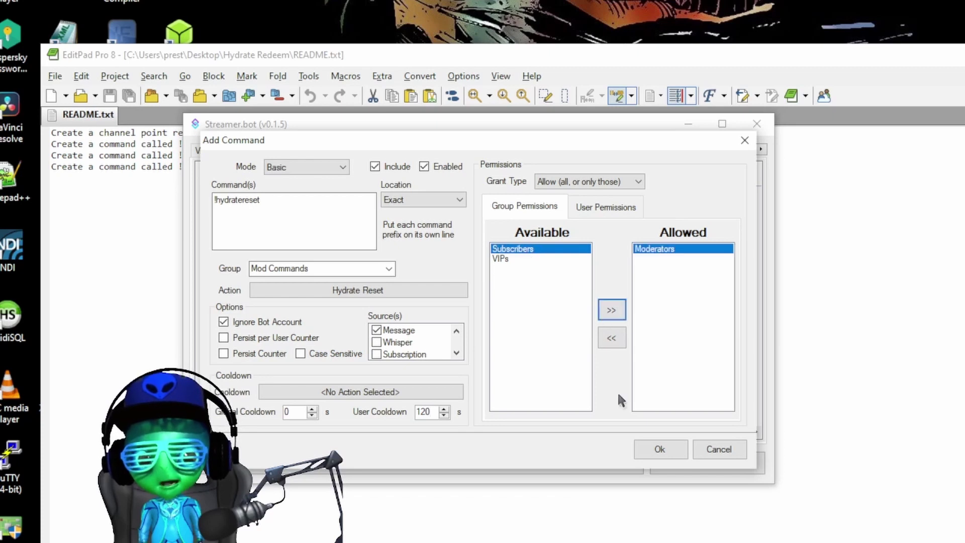
click(649, 443)
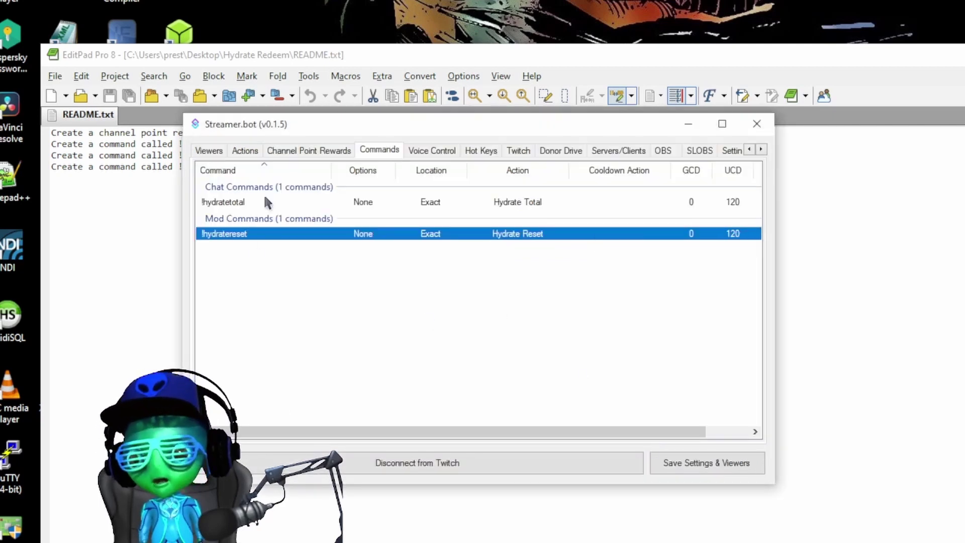
Step: Check the README, then add a new !sethydrate command in the Mod Commands group
click(422, 63)
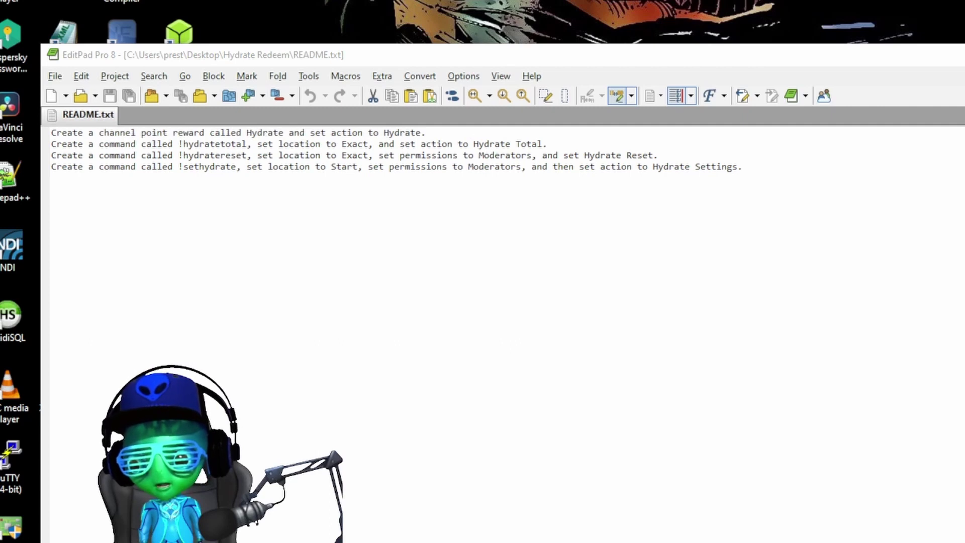
right_click(324, 345)
click(346, 354)
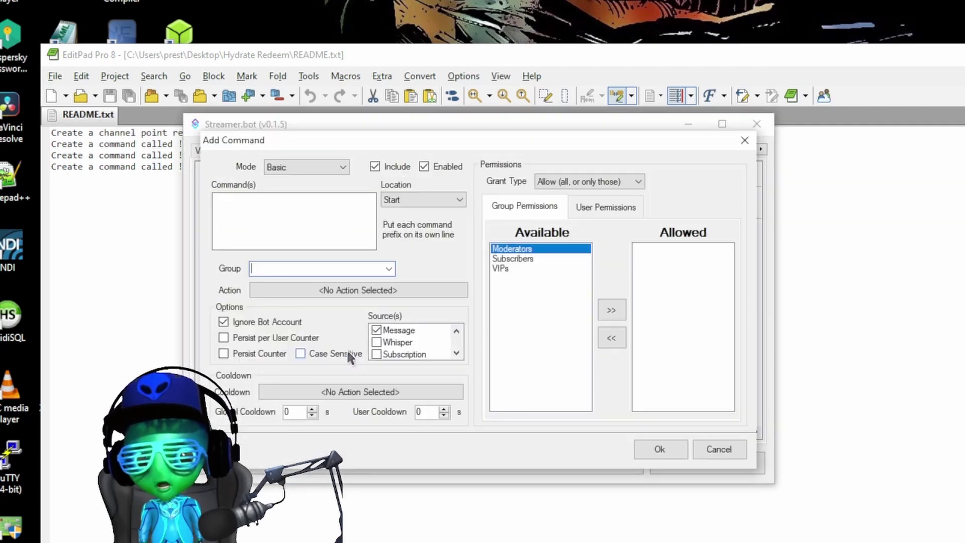
click(360, 213)
text(!set)
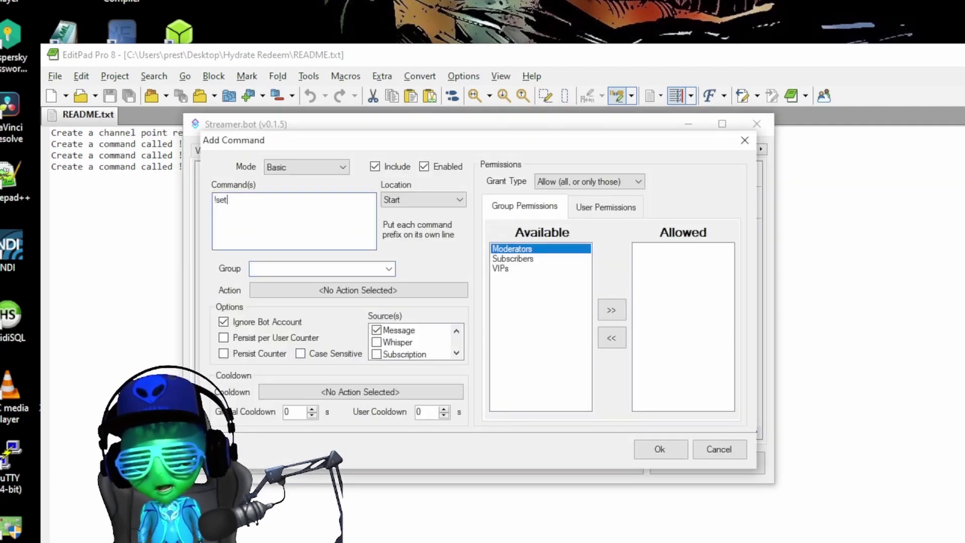
text(hydrate)
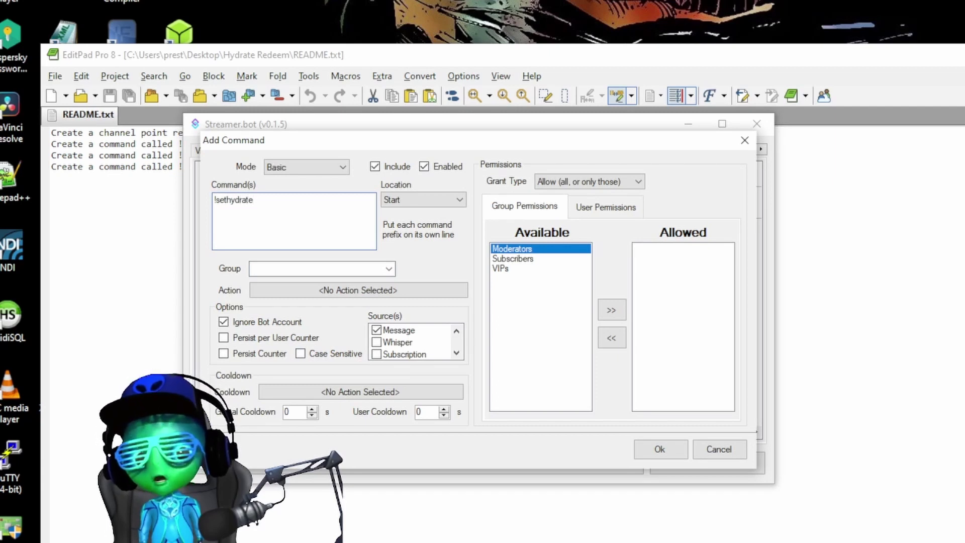
click(379, 266)
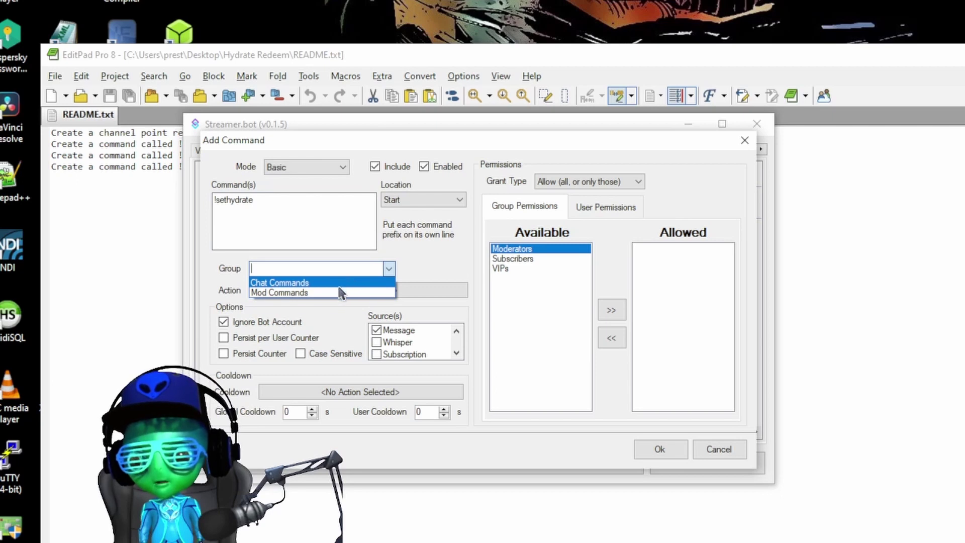
click(338, 291)
Step: Make !sethydrate run Hydrate Settings with a 120-second user cooldown for moderators only, and save settings
click(346, 289)
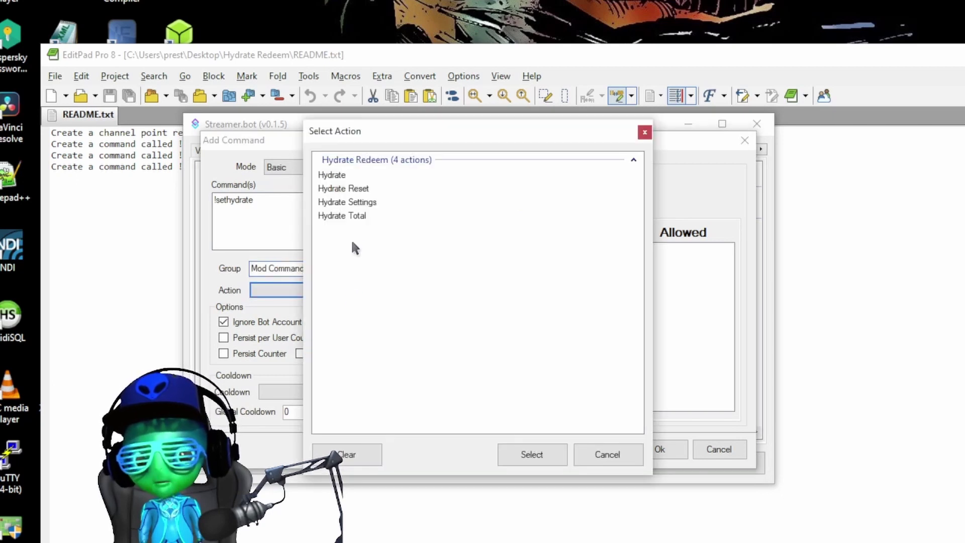
click(370, 201)
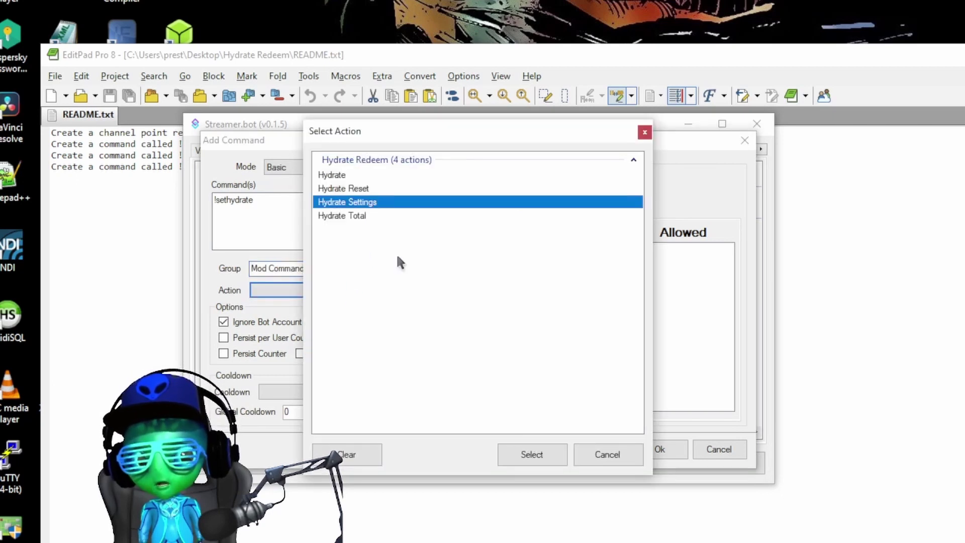
click(526, 445)
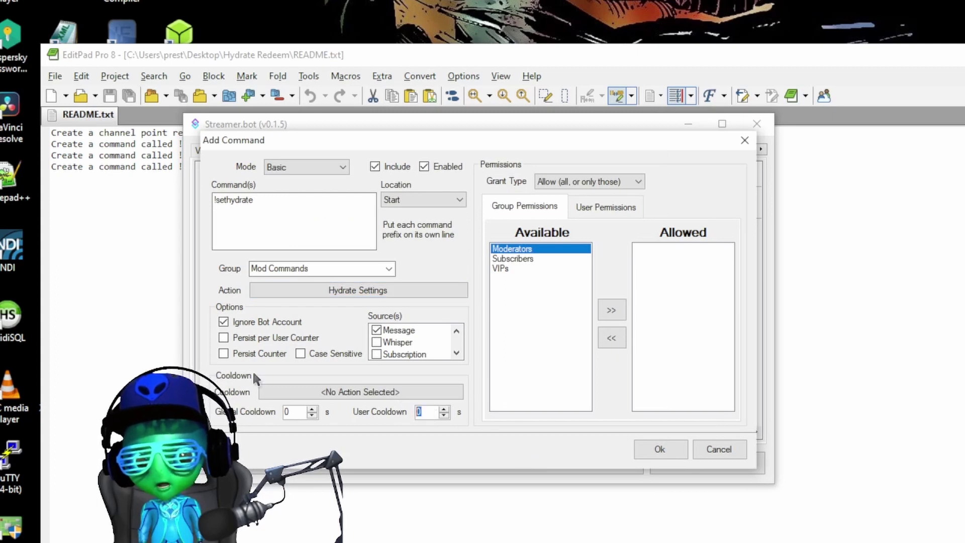
text(120)
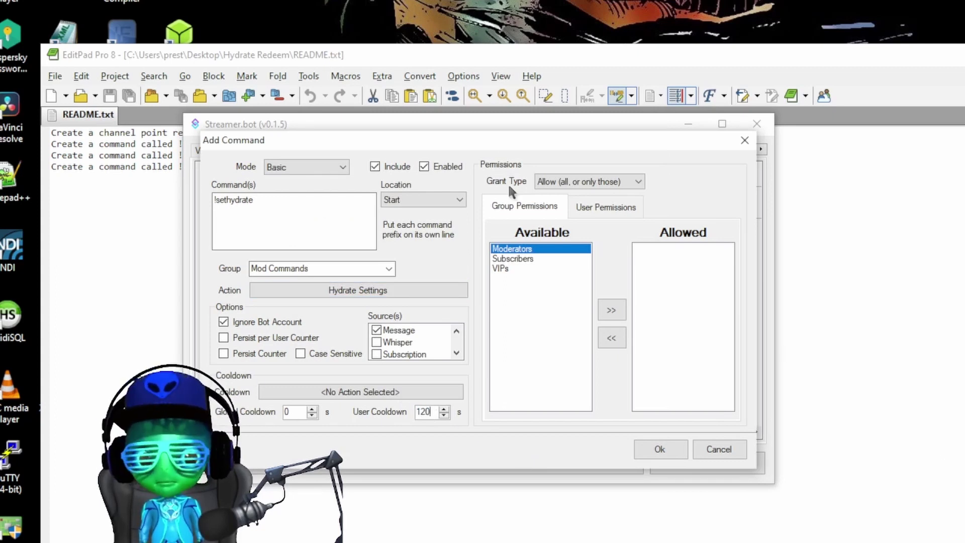
click(624, 311)
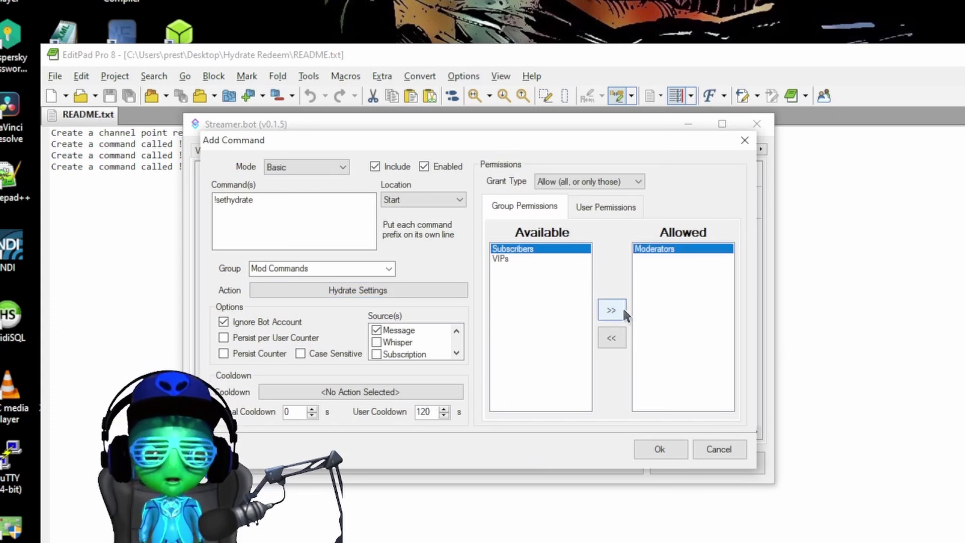
click(666, 448)
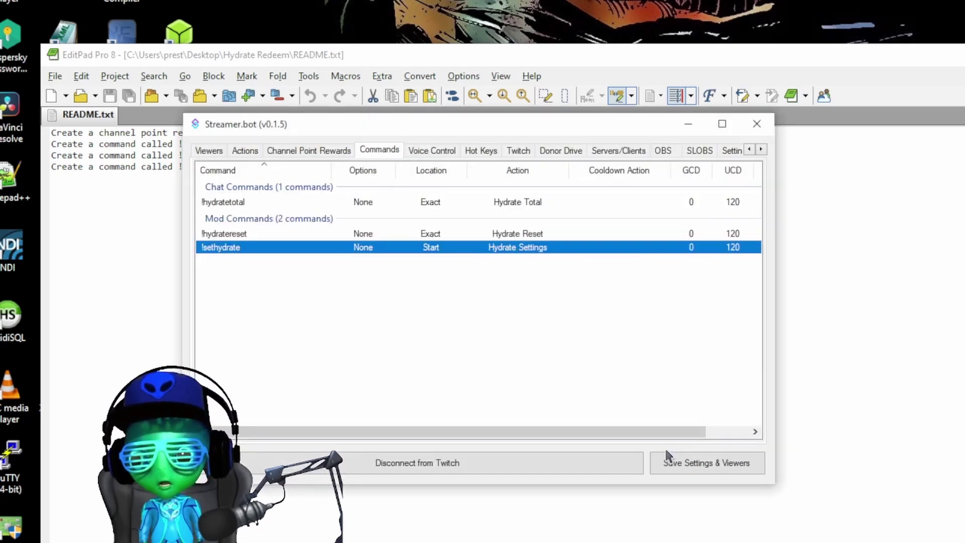
click(725, 460)
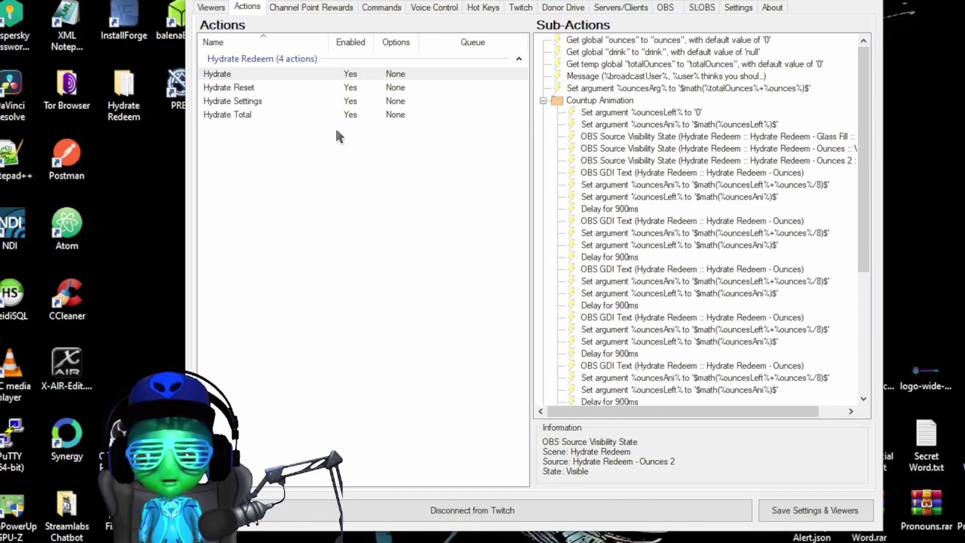
Step: Review the sub-actions of the Hydrate Total, Hydrate Reset and Hydrate actions
click(230, 118)
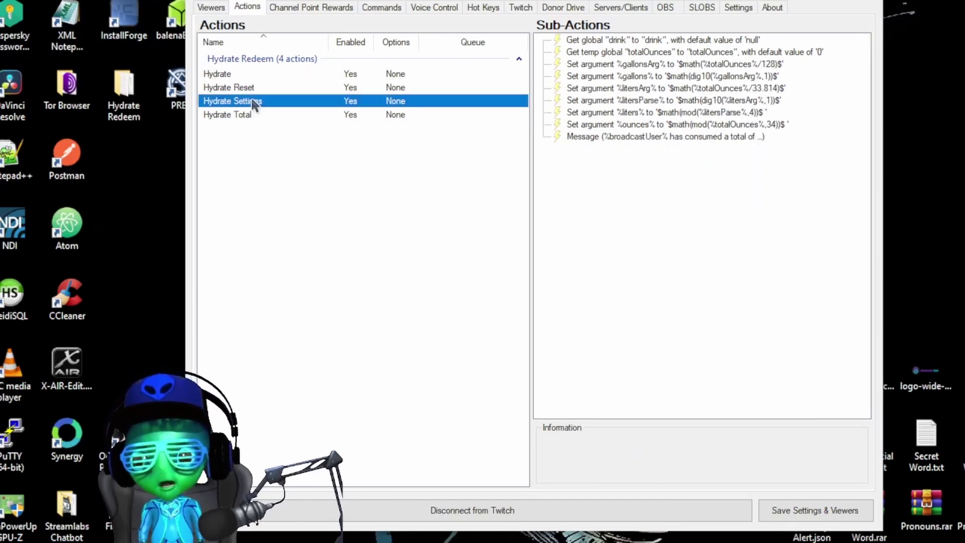
click(259, 88)
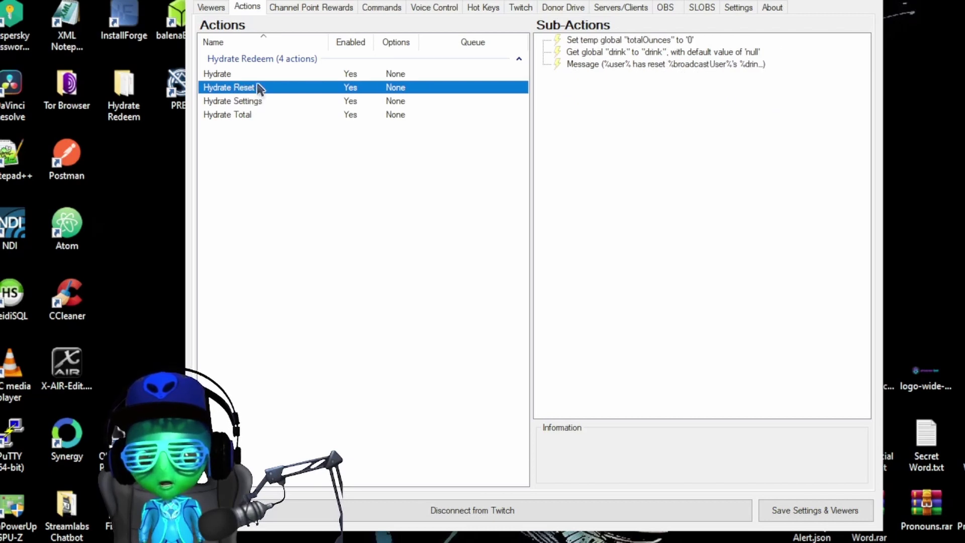
click(260, 75)
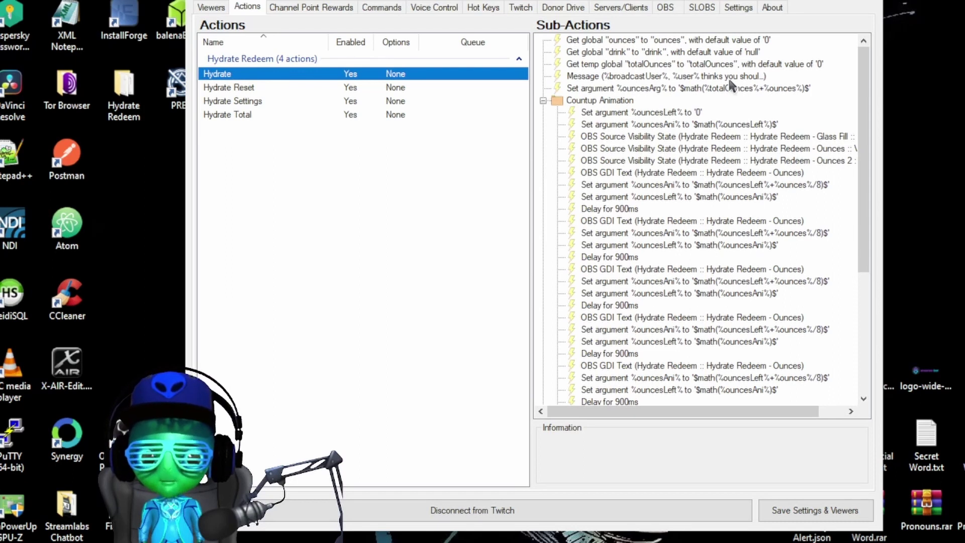
click(686, 136)
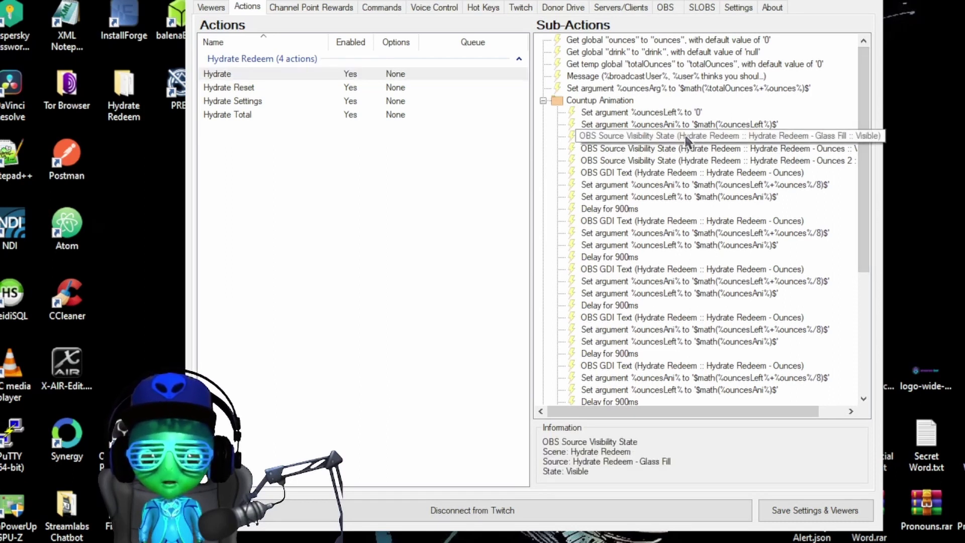
click(685, 171)
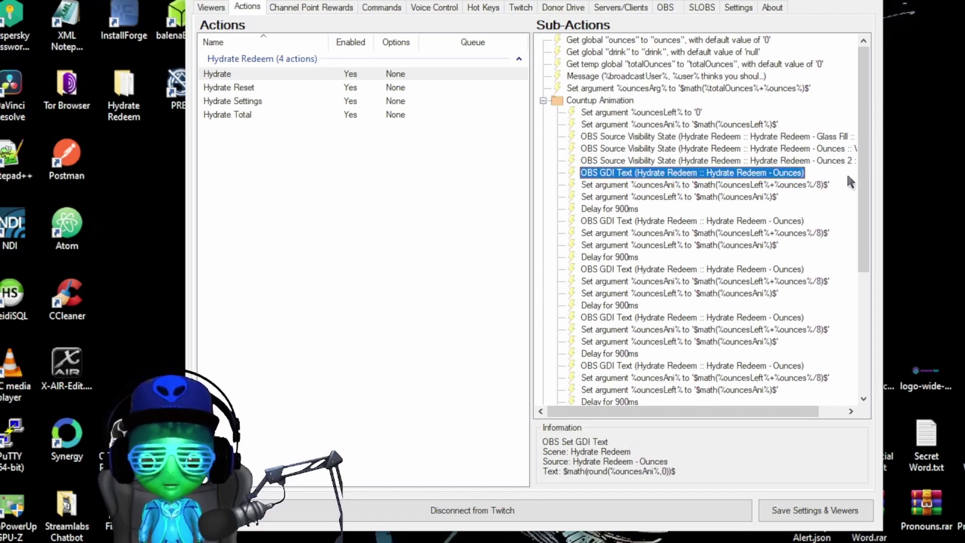
Step: Inspect the Glass Fill visibility sub-action, collapse Countup Animation, and save settings
double_click(623, 137)
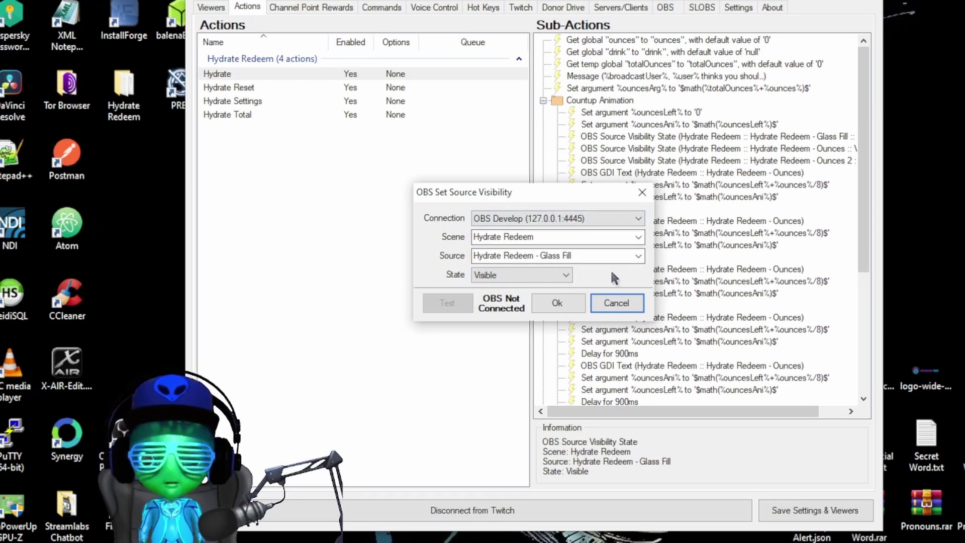
click(573, 306)
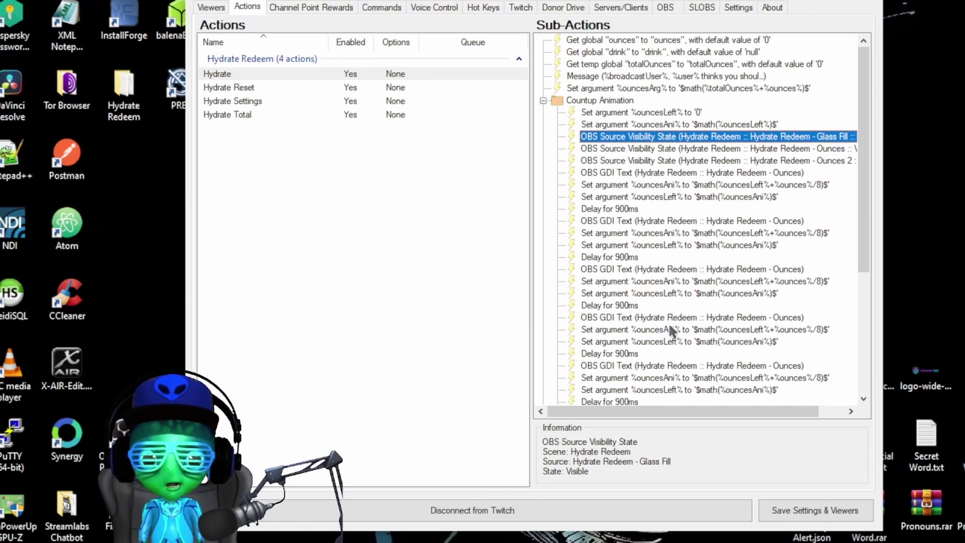
drag(860, 232, 733, 171)
click(543, 100)
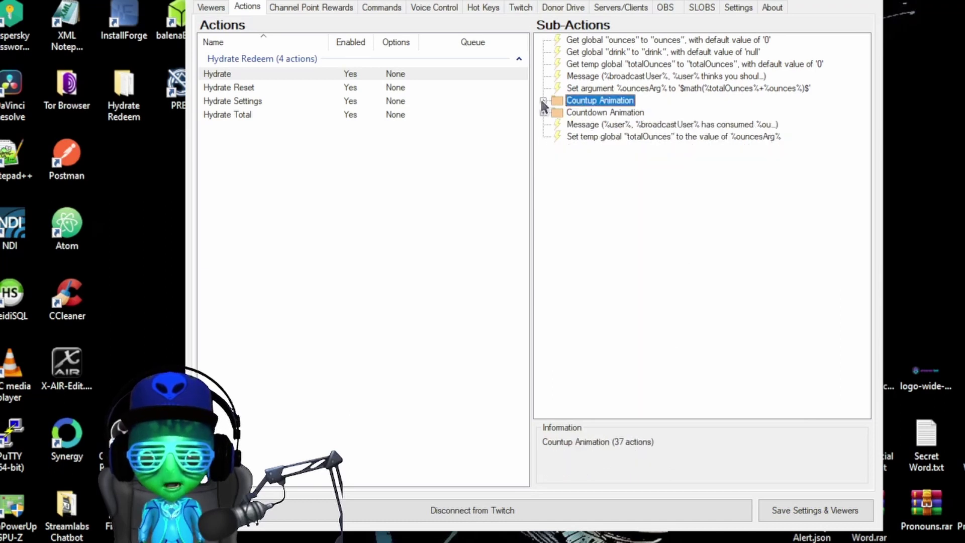
click(824, 511)
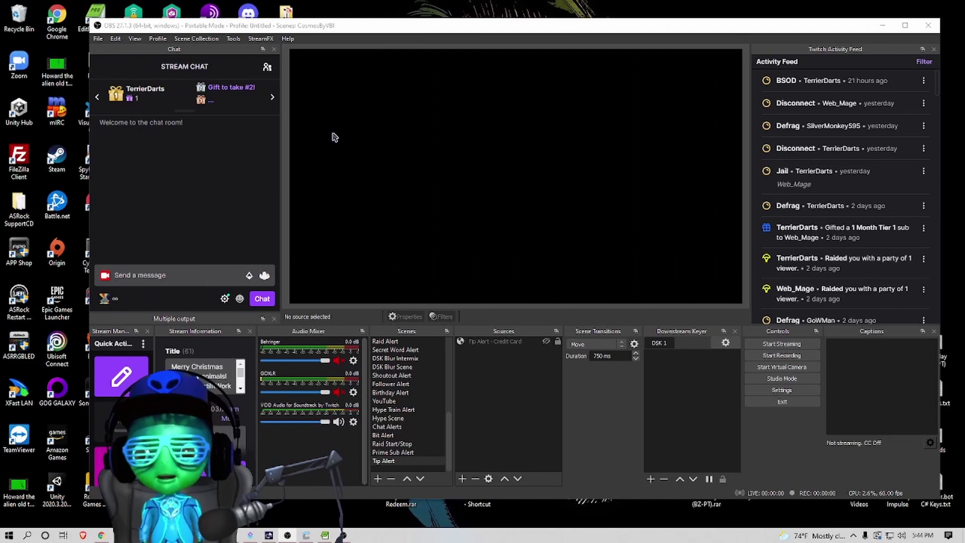
Step: Load Hydrate Redeem.json from the Desktop through Tools > Source Copy > Load Scene
click(234, 40)
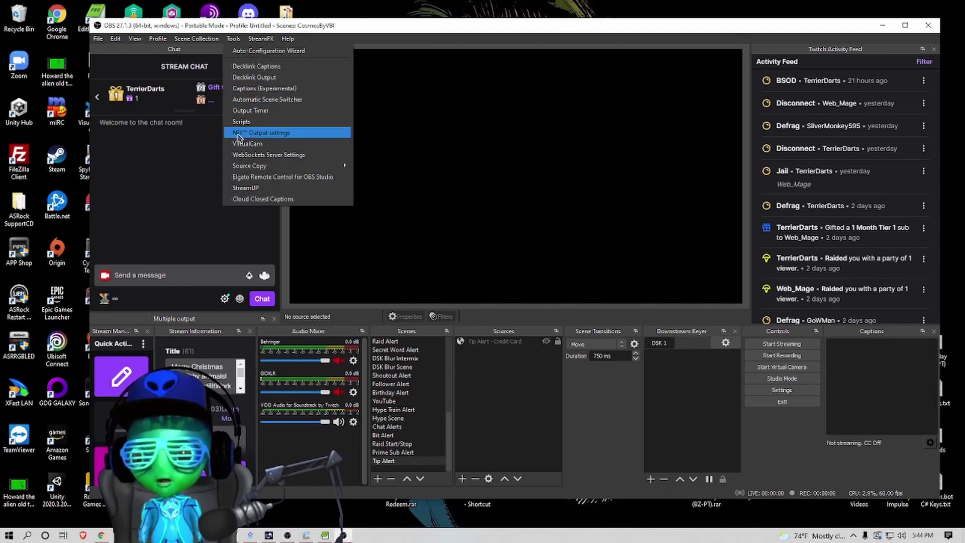
mouse_move(236, 167)
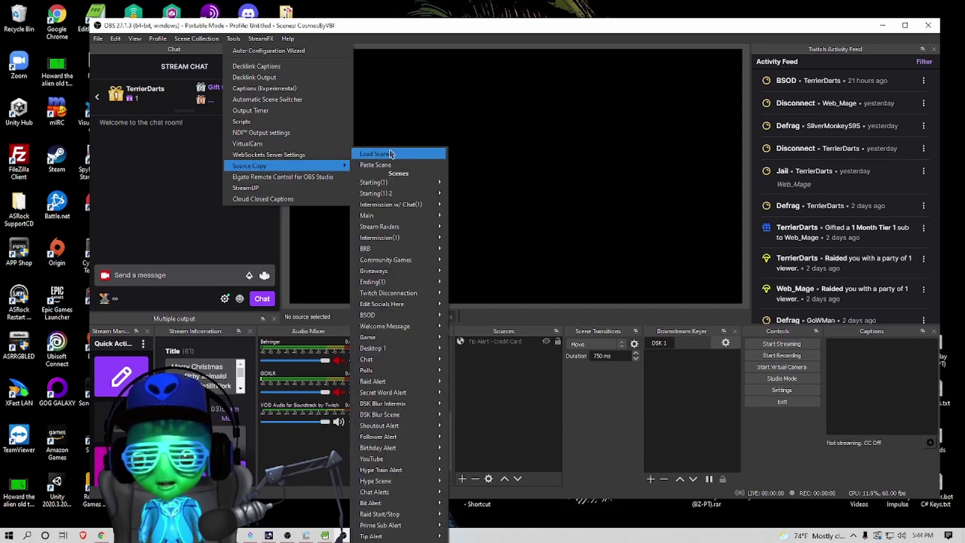
click(391, 154)
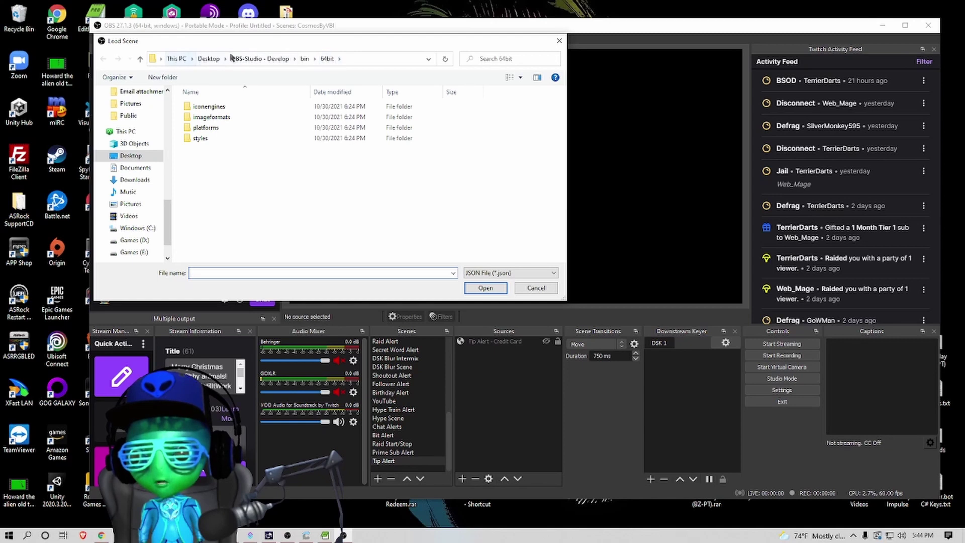
click(207, 60)
scroll(296, 177, down, 3)
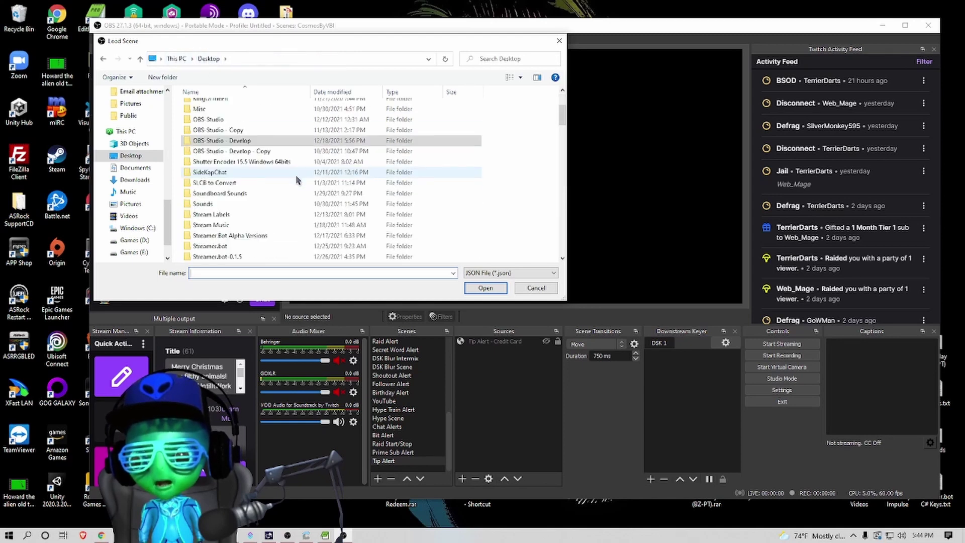
scroll(297, 175, down, 8)
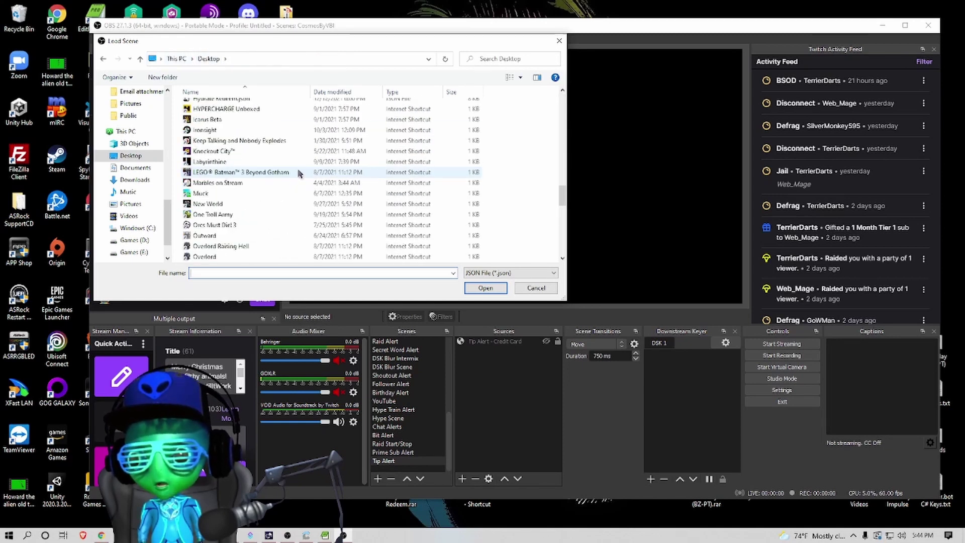
scroll(240, 162, up, 2)
click(240, 158)
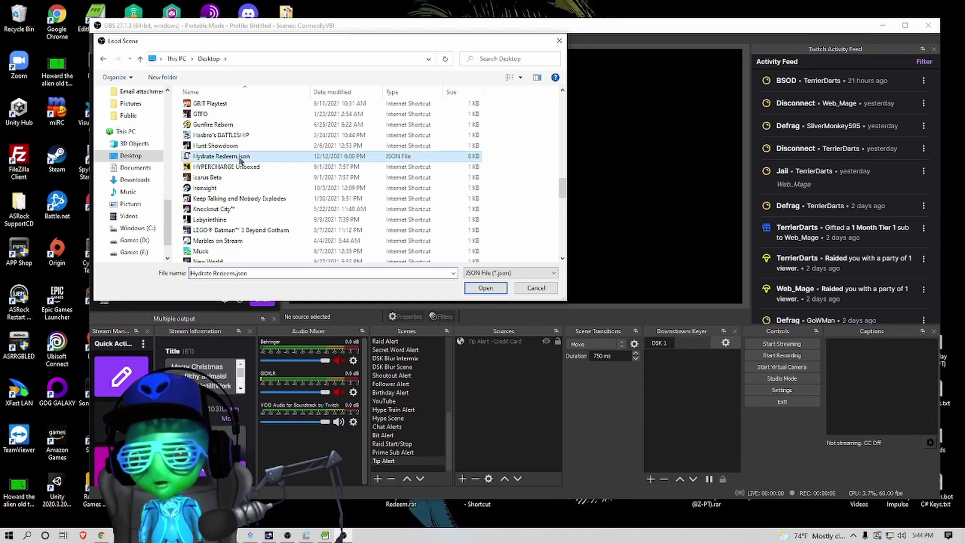
click(485, 288)
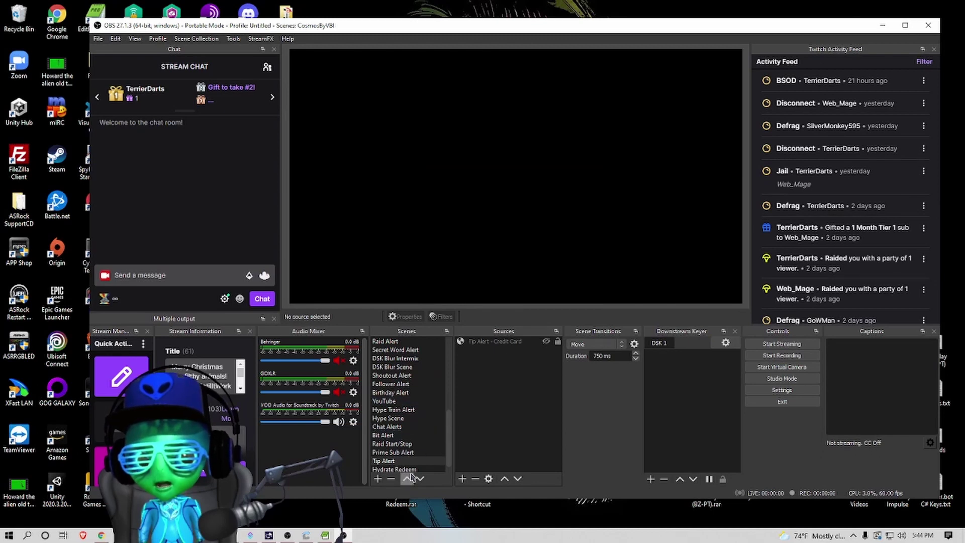
Step: Open the Hydrate Redeem scene, confirm Ounces 2 reads Oz, and select Glass Fill
scroll(412, 470, down, 1)
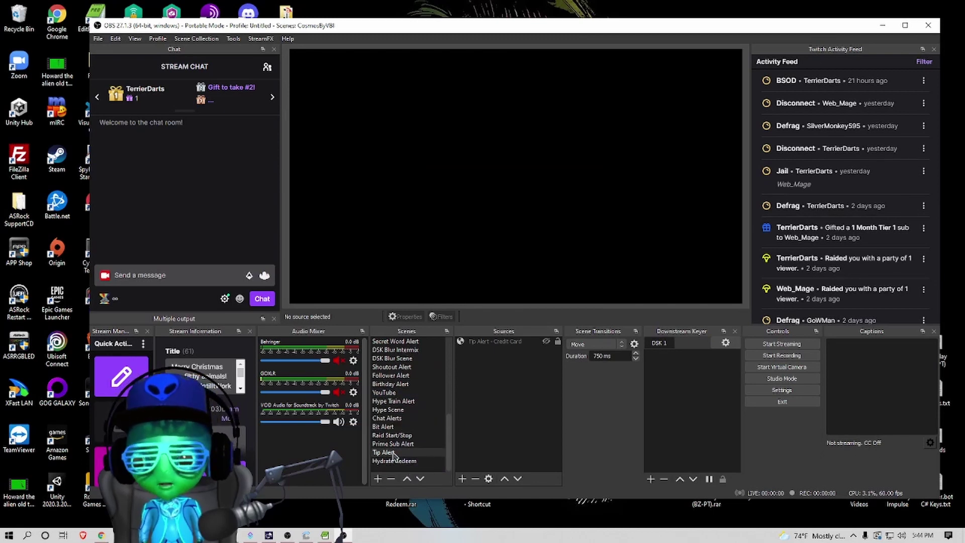
click(395, 461)
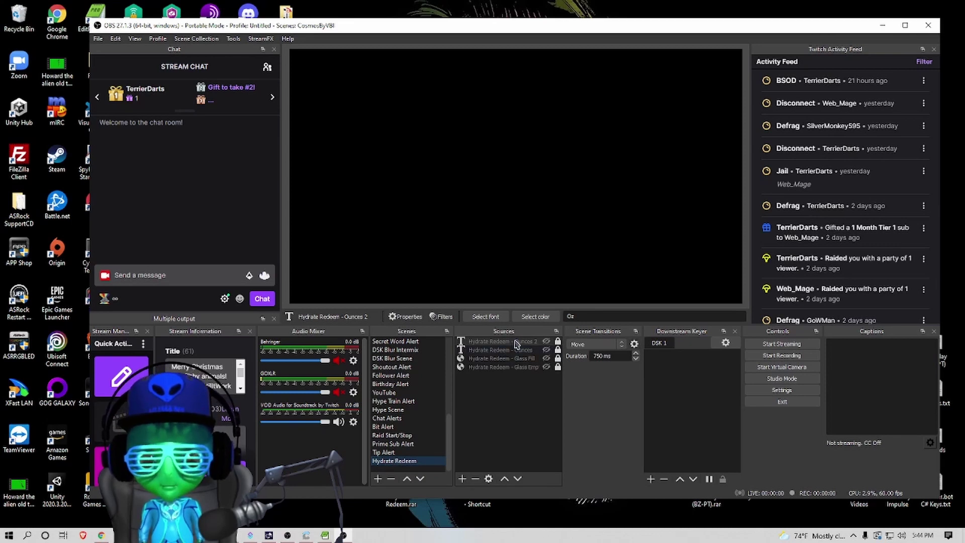
double_click(516, 343)
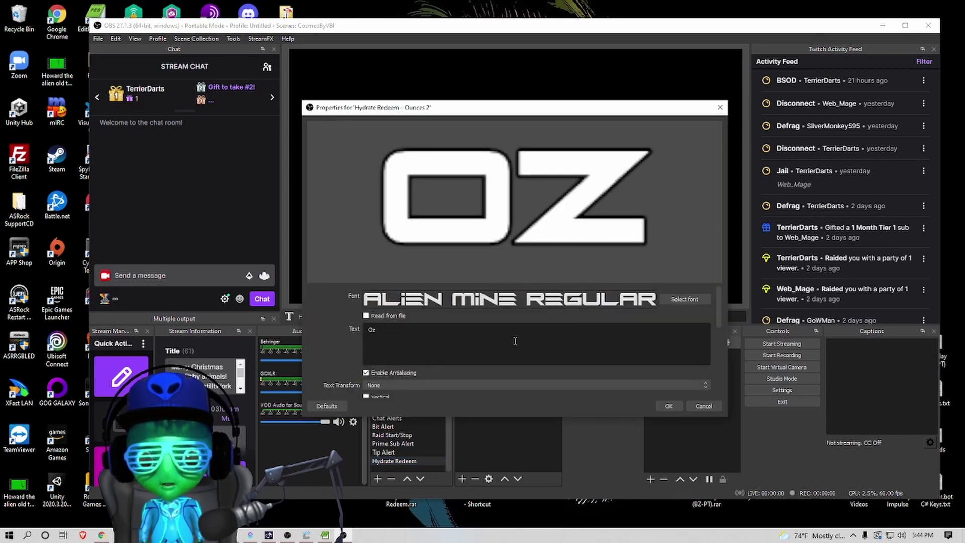
click(717, 407)
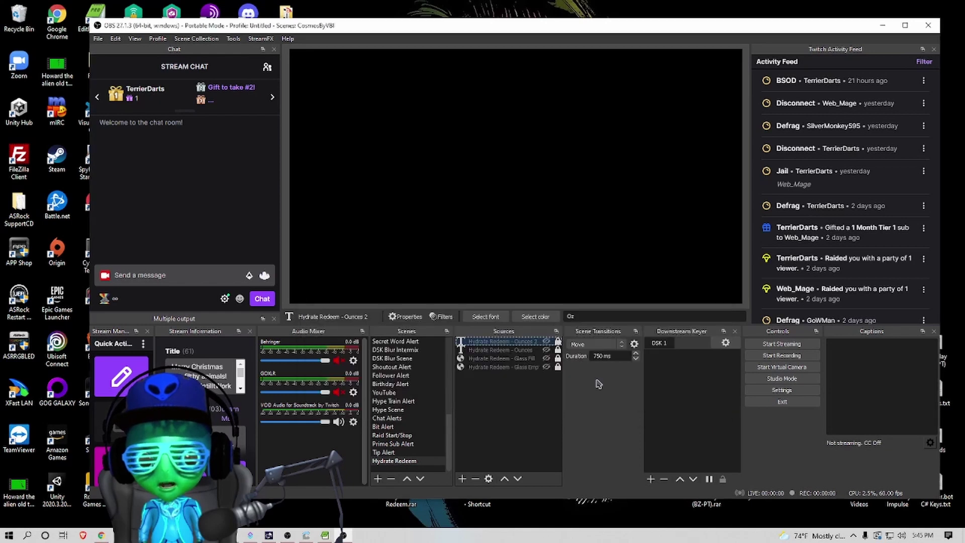
click(507, 360)
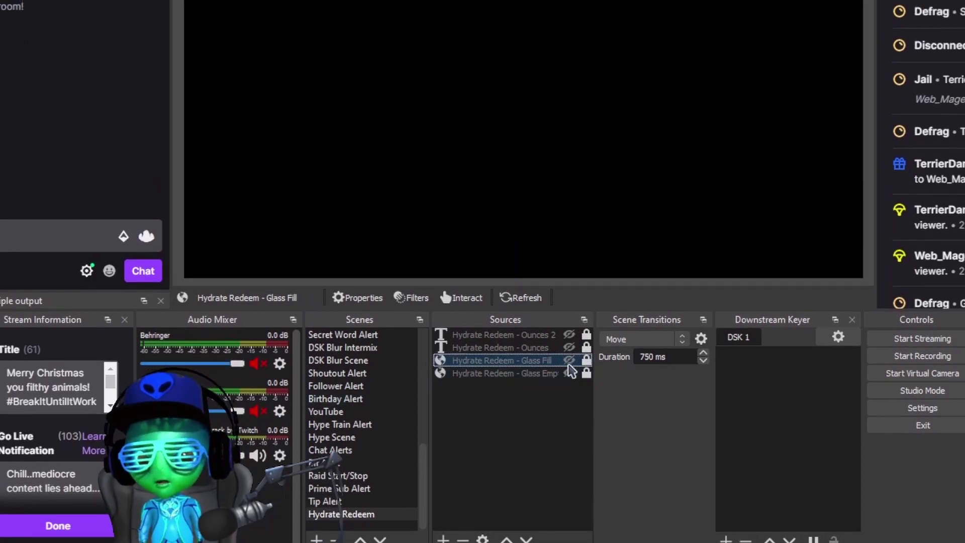
Step: Confirm the Glass Fill source settings, then browse for Glass Empty's local file
double_click(557, 360)
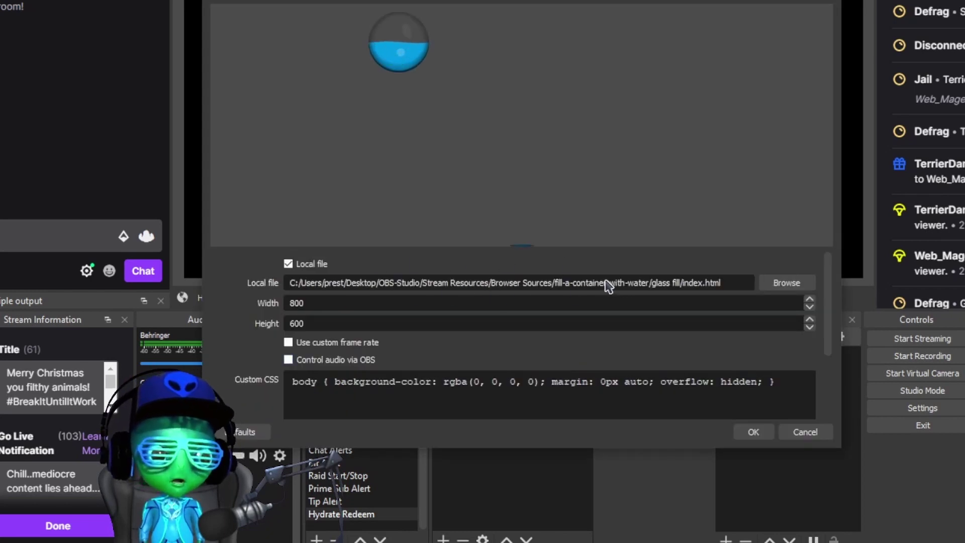
click(739, 431)
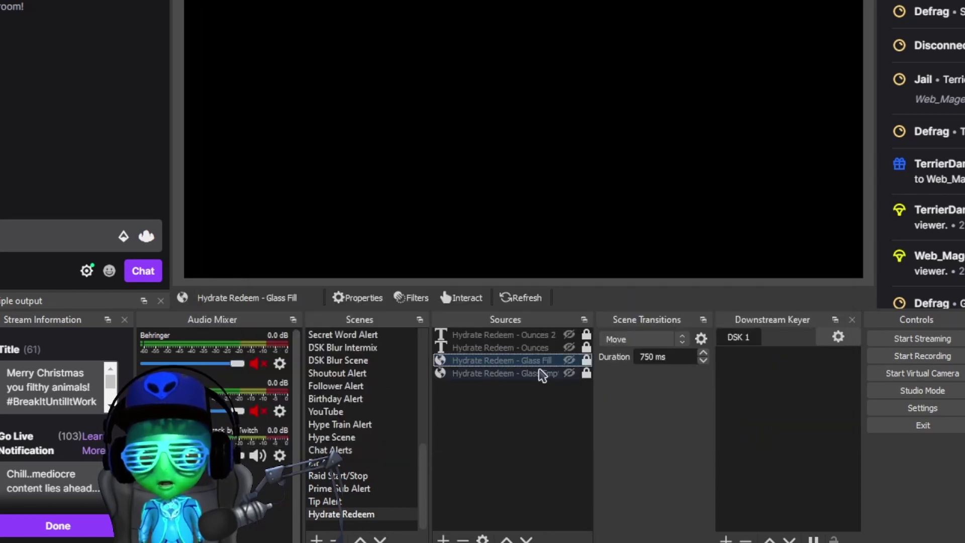
double_click(542, 374)
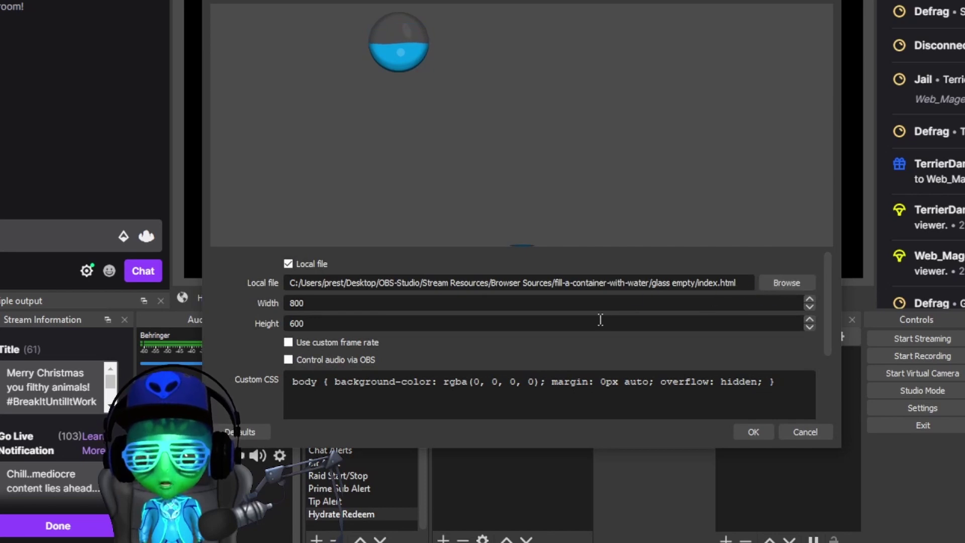
click(776, 284)
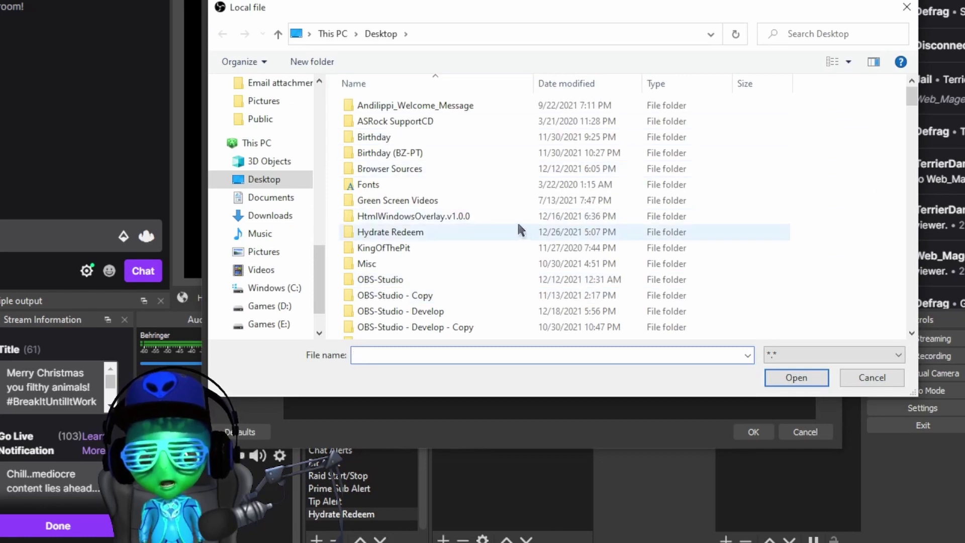
Step: Verify Glass Empty uses OBS-Studio/Stream Resources/Browser Sources/fill-a-container-with-water/glass empty, cancelling both dialogs
click(407, 284)
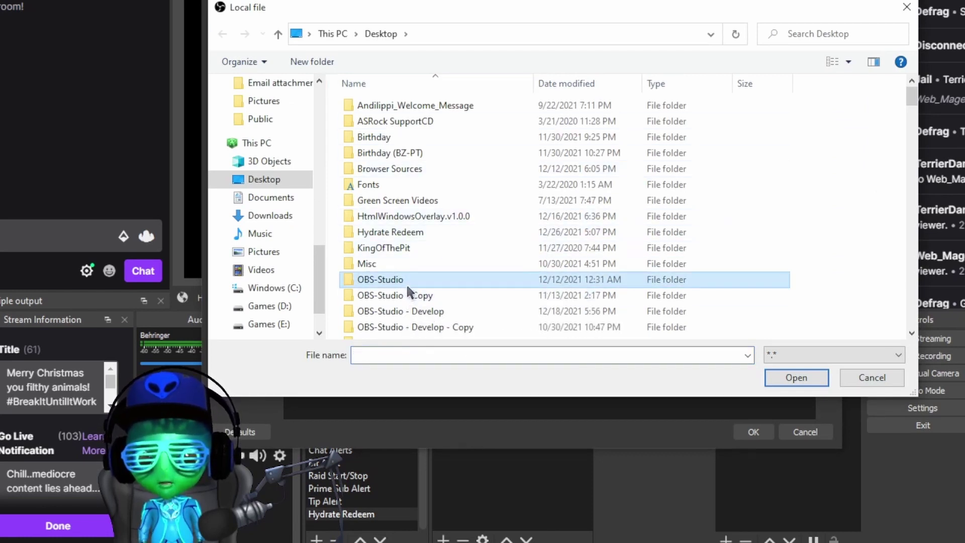
double_click(406, 282)
double_click(421, 197)
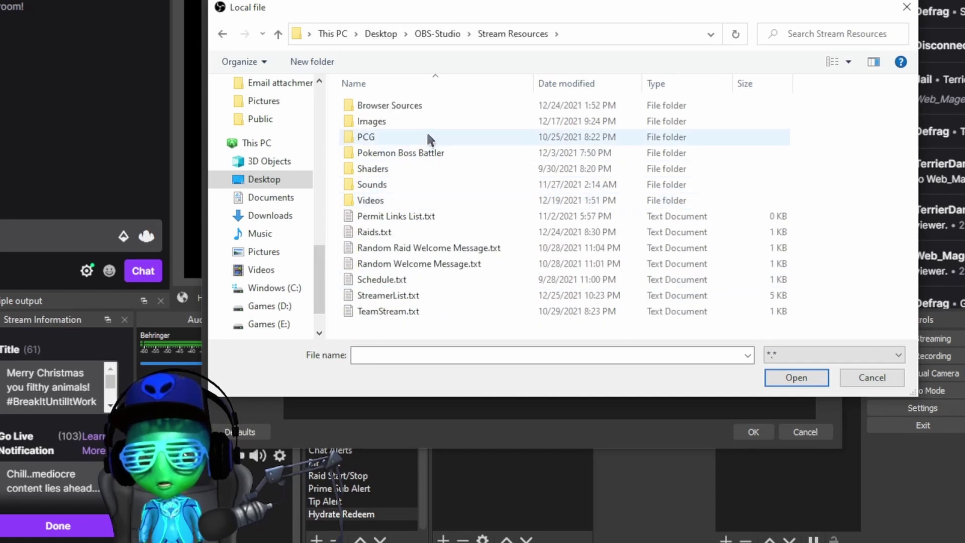
double_click(432, 101)
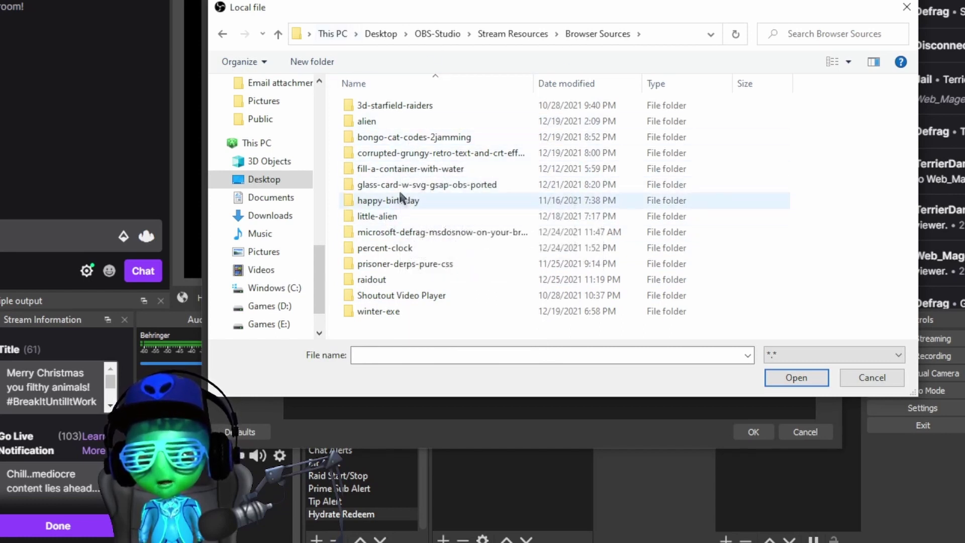
double_click(408, 170)
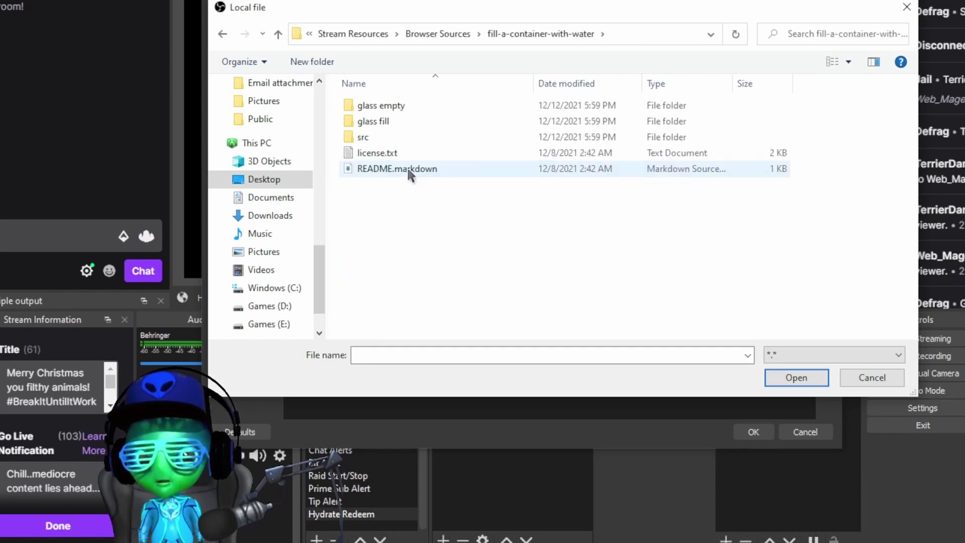
double_click(405, 99)
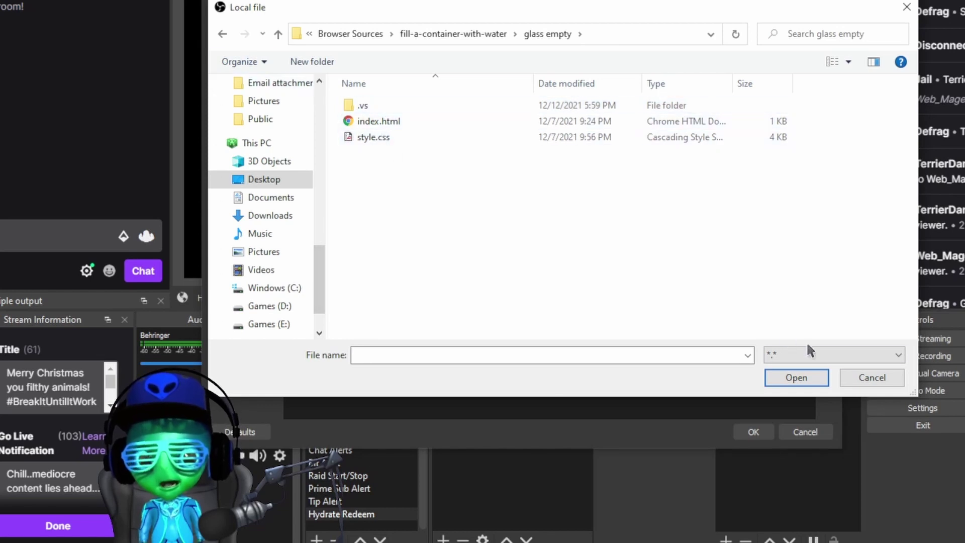
click(852, 386)
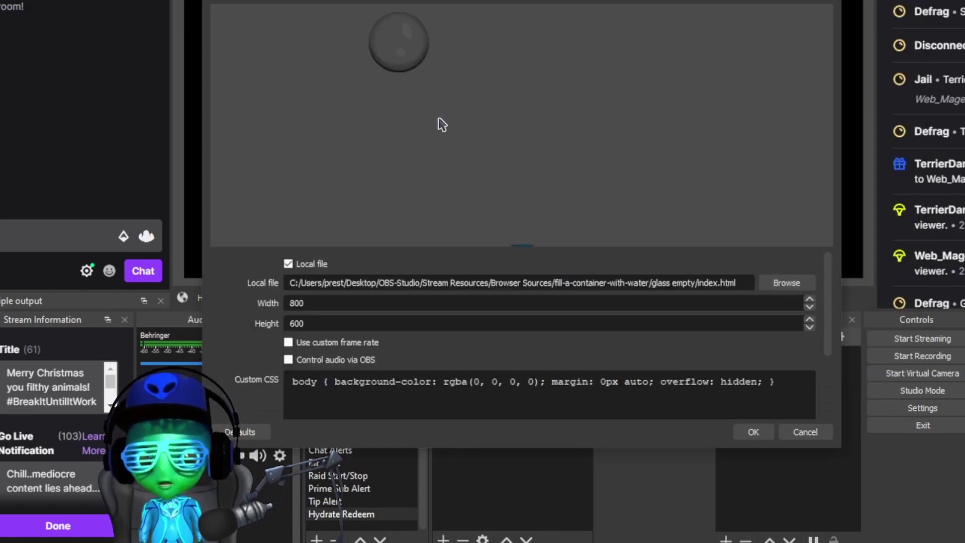
click(804, 432)
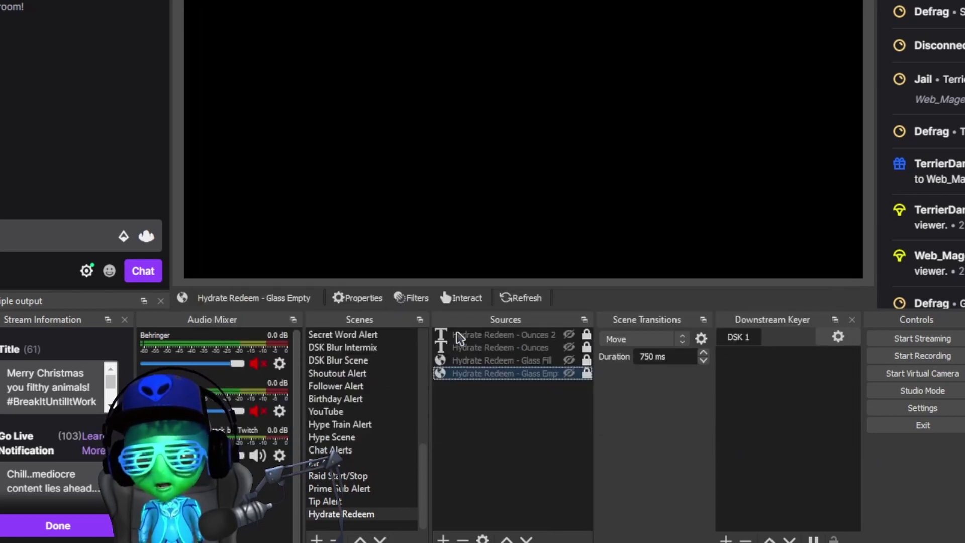
click(568, 335)
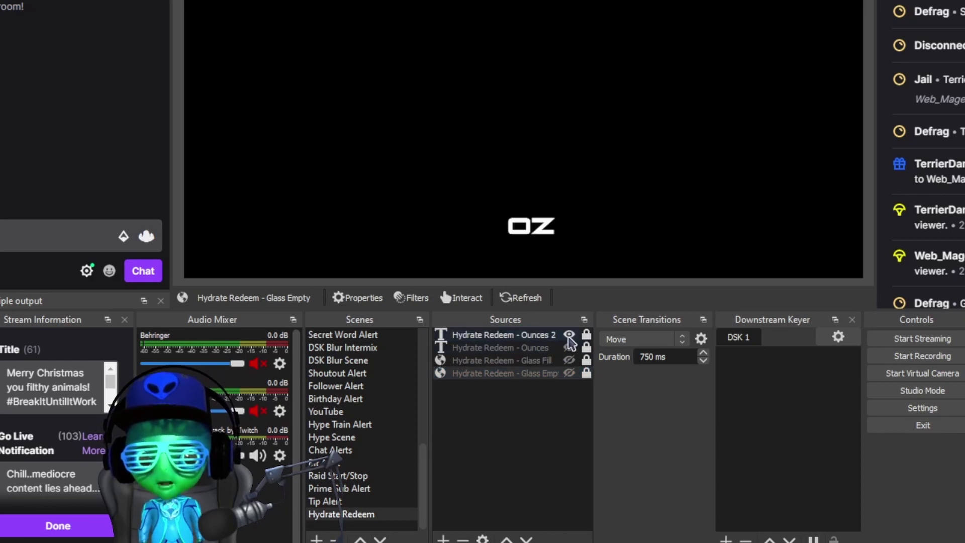
click(568, 348)
click(569, 347)
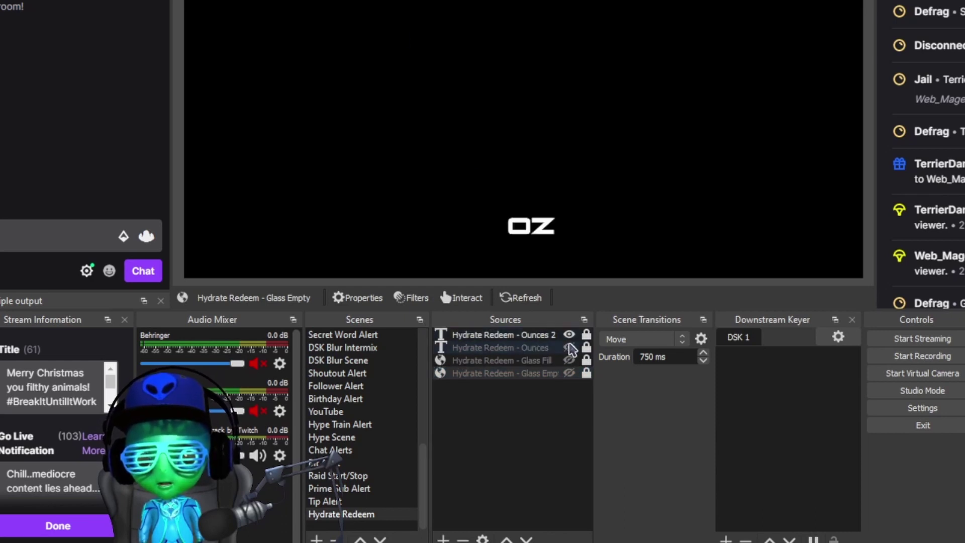
click(569, 335)
click(570, 360)
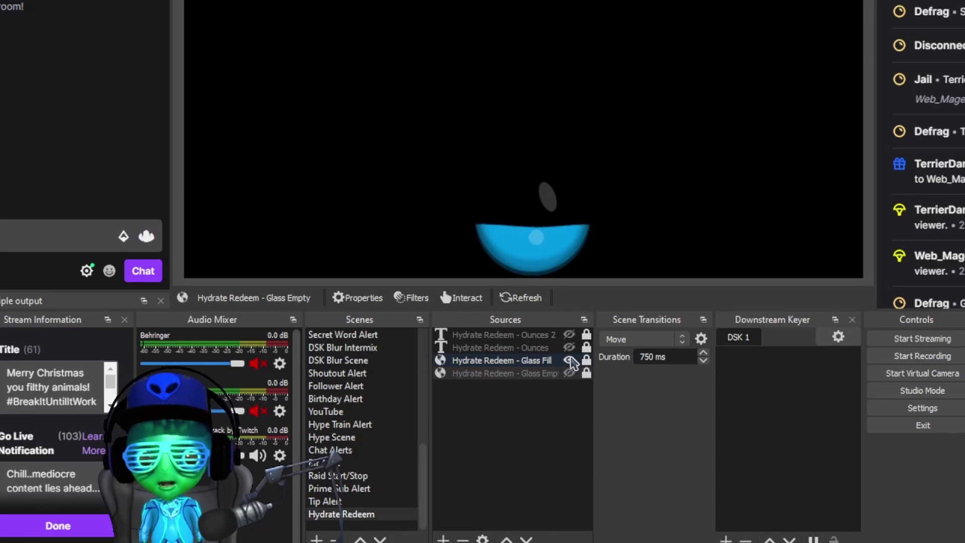
click(569, 360)
click(570, 373)
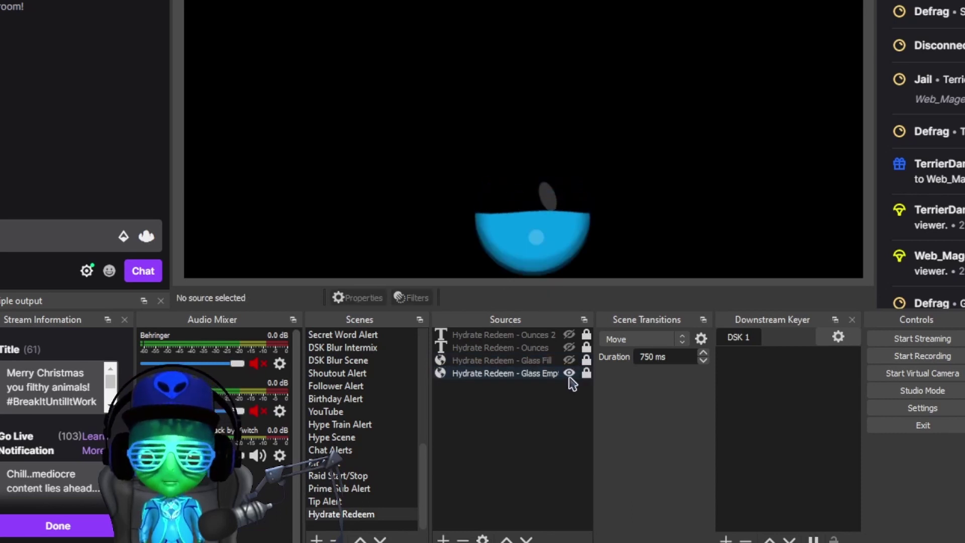
click(570, 375)
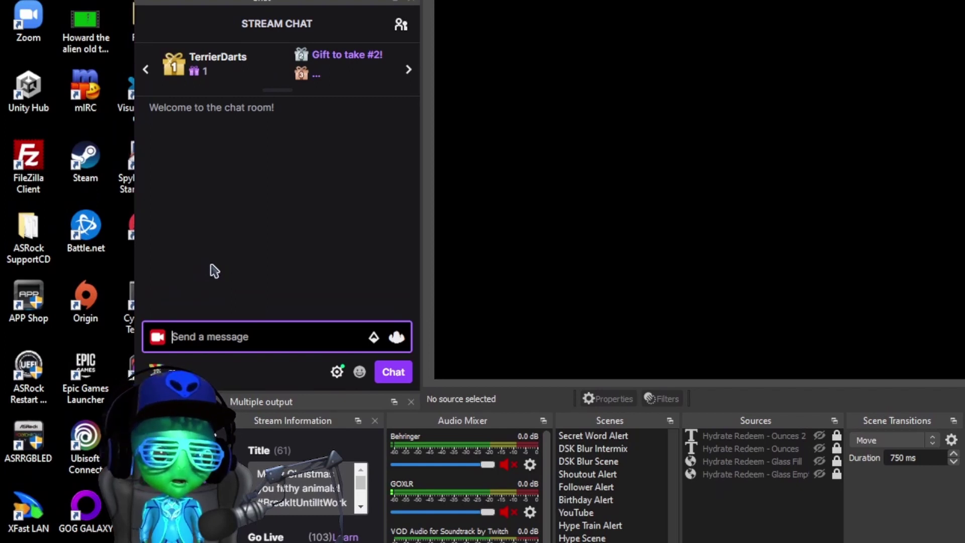
Step: Send !sethydrate 8 water in chat, then bring up the channel points rewards
text(!sethydr)
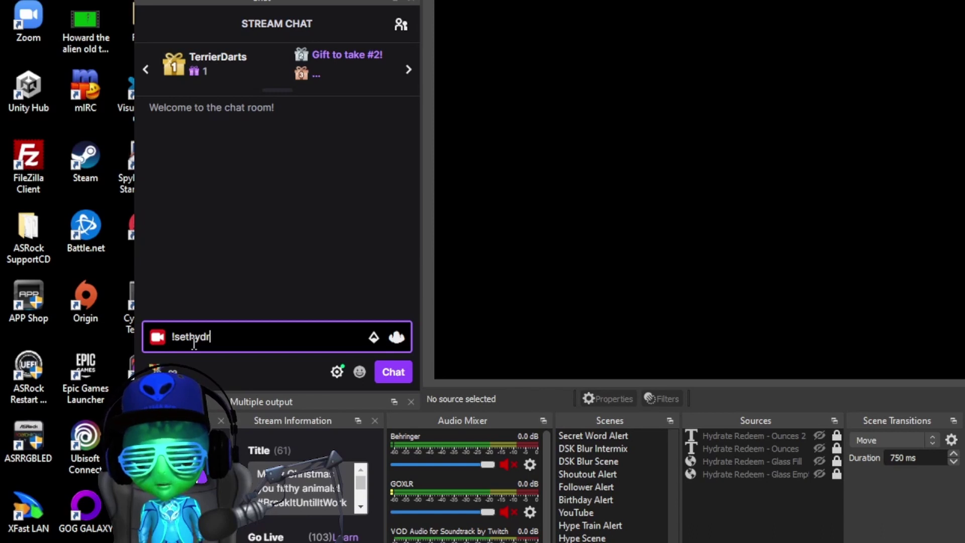
text(ate)
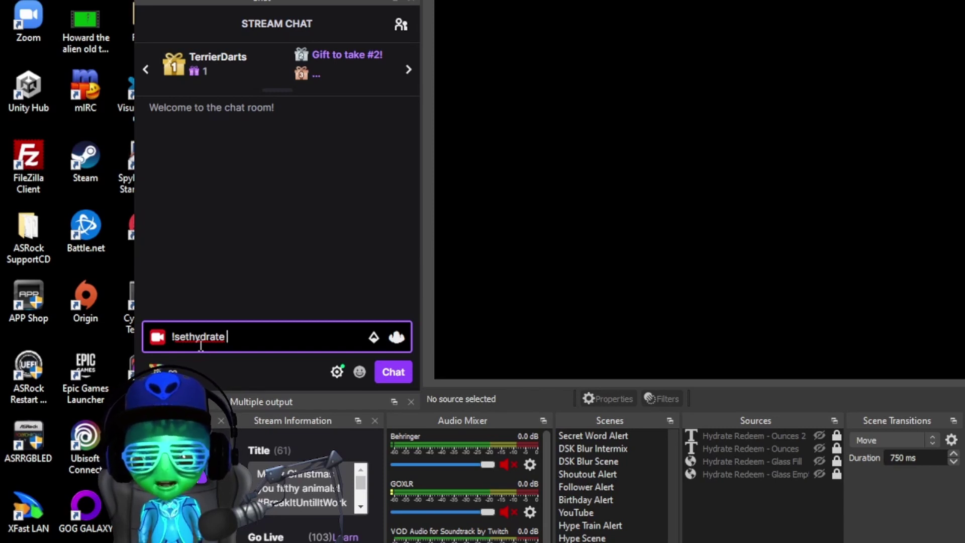
text(8)
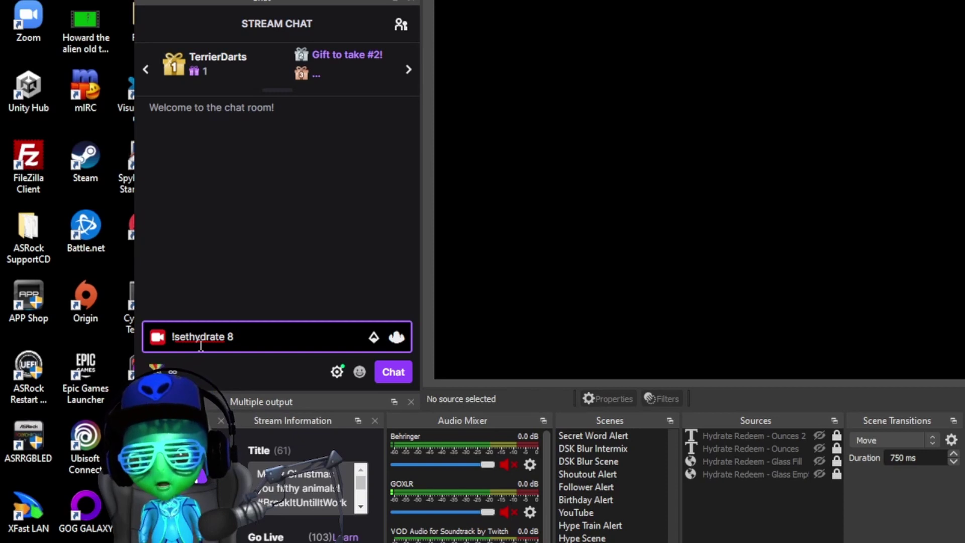
text( water)
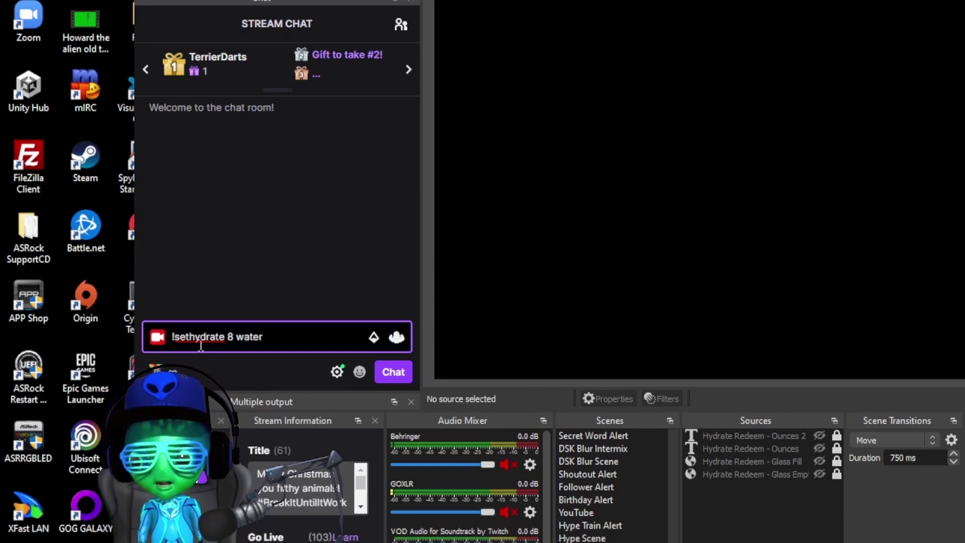
key(Return)
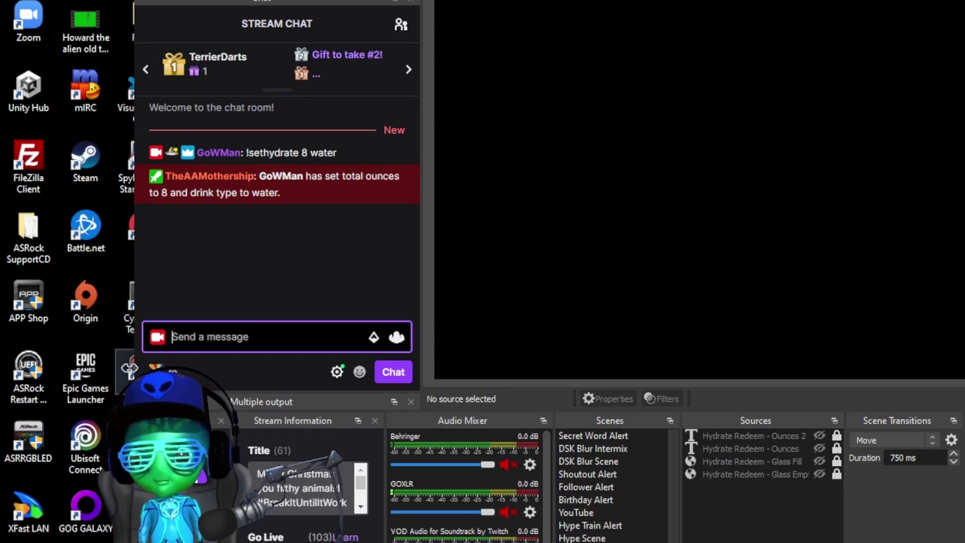
click(158, 370)
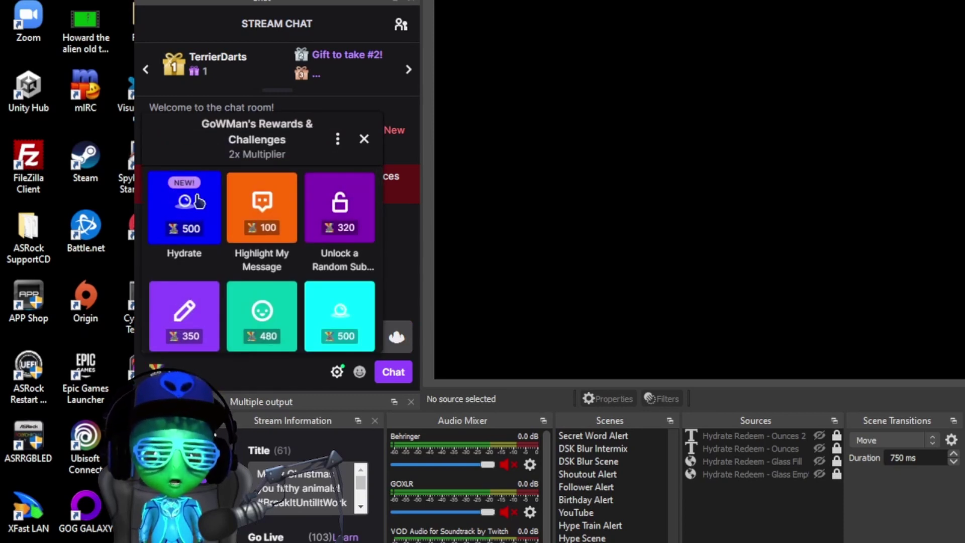
Step: Redeem the 500-point Hydrate reward and start a chat message for !hydratetotal
click(198, 201)
click(263, 325)
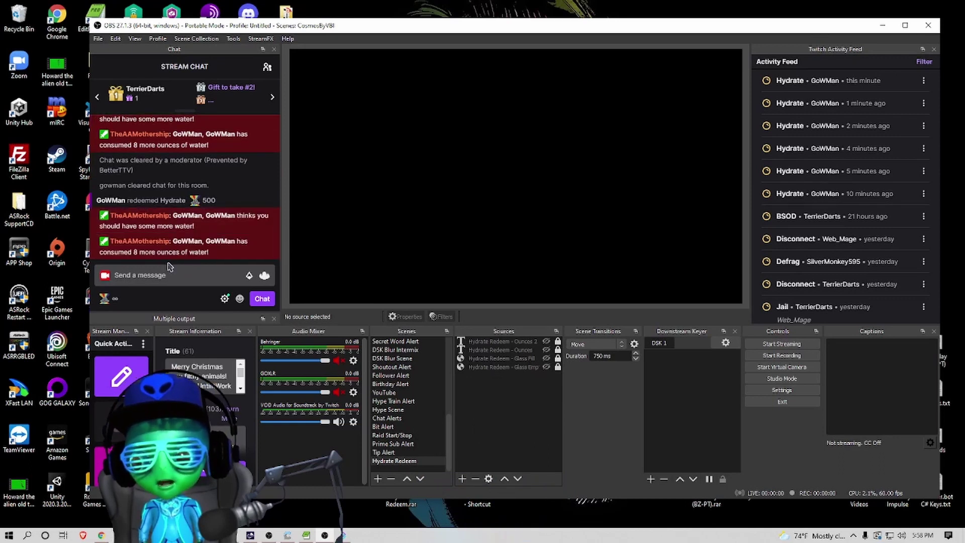
click(153, 269)
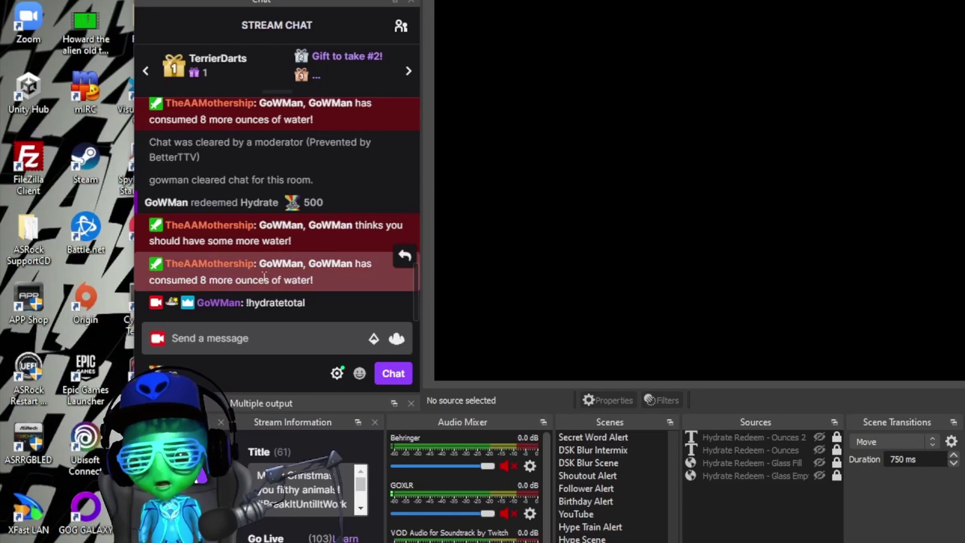
Step: Resend !hydratetotal to get the 16-ounce report, then bring up channel points rewards
click(254, 344)
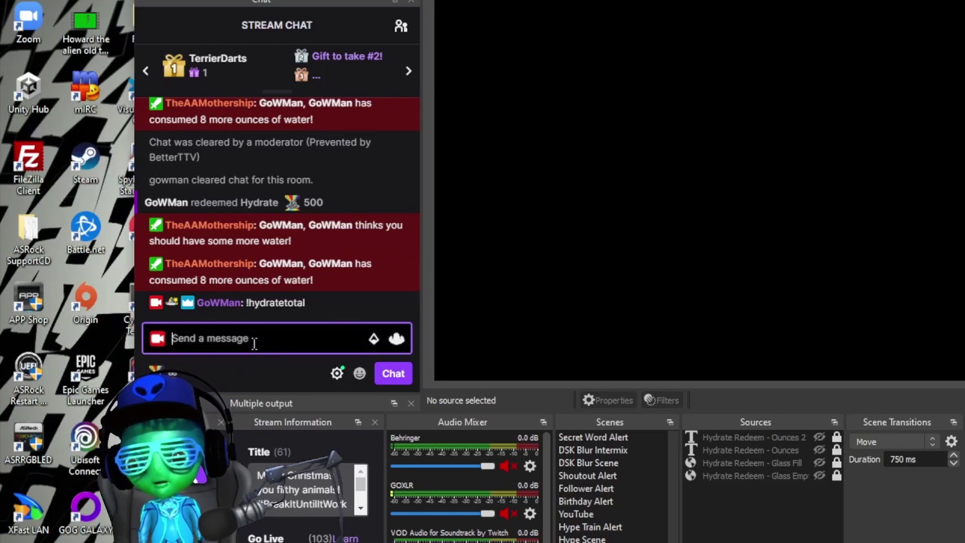
key(Up)
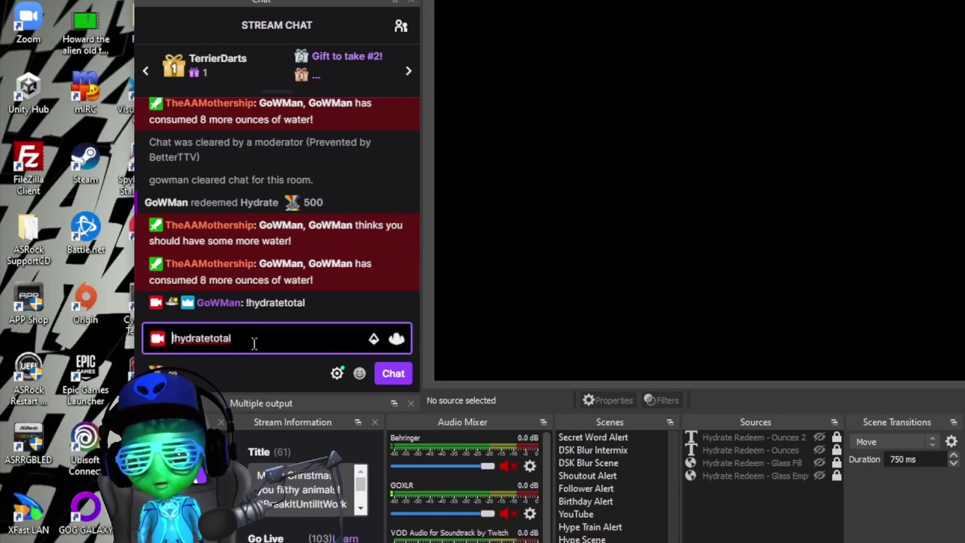
key(Return)
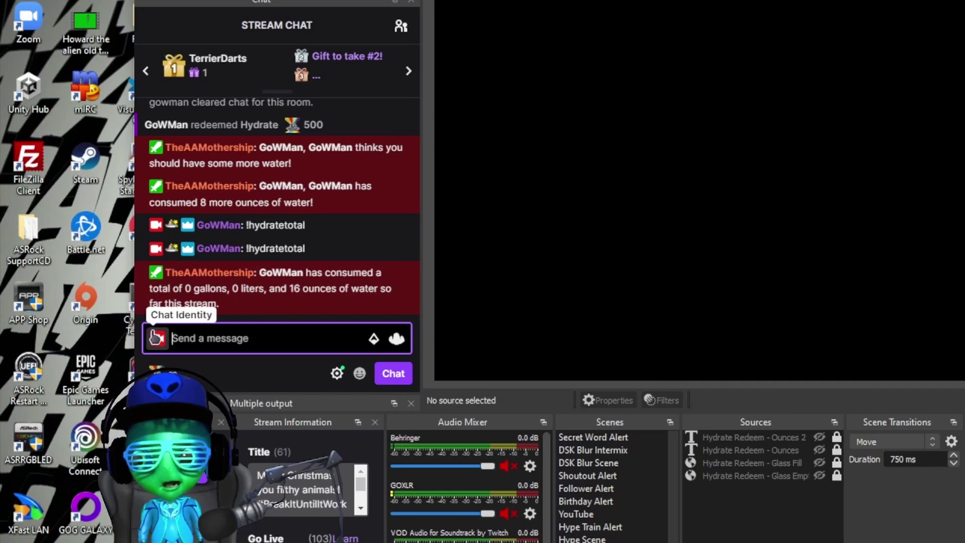
click(160, 372)
scroll(275, 312, down, 3)
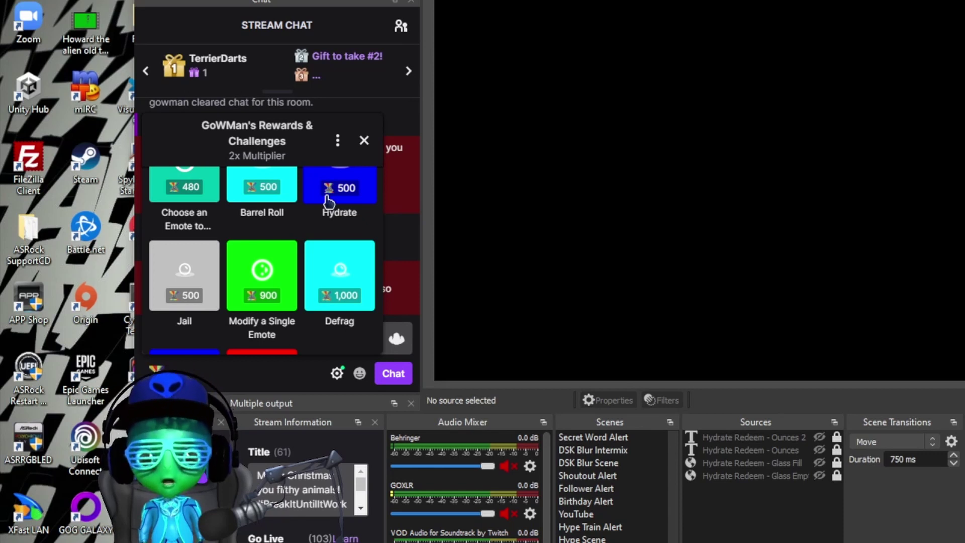
Step: Redeem Hydrate again and resend !hydratetotal, which now reports 24 ounces
click(328, 200)
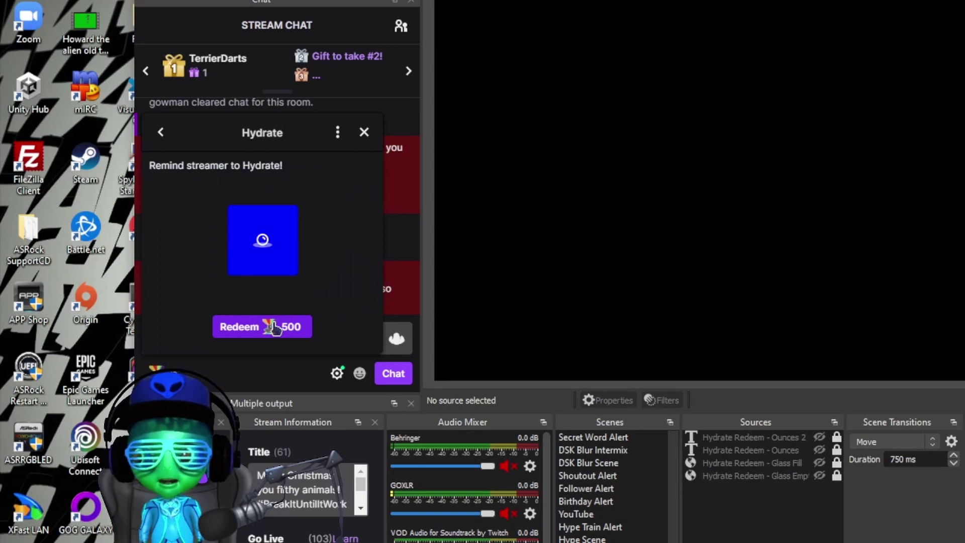
click(274, 326)
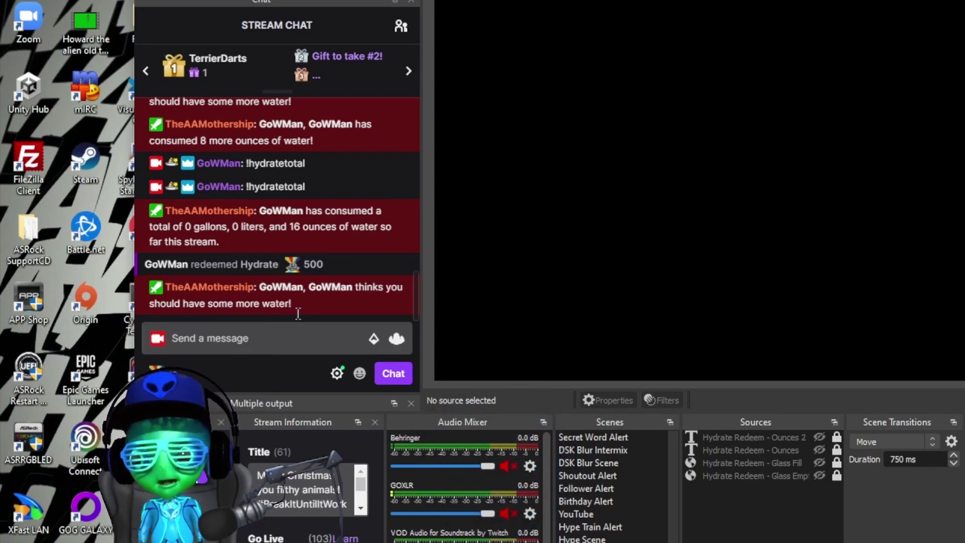
click(266, 341)
key(Up)
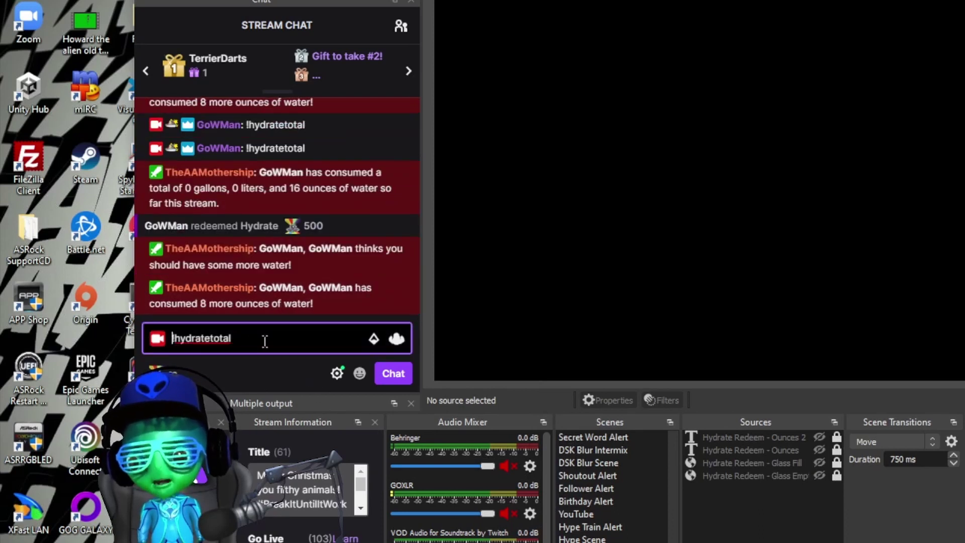
key(Return)
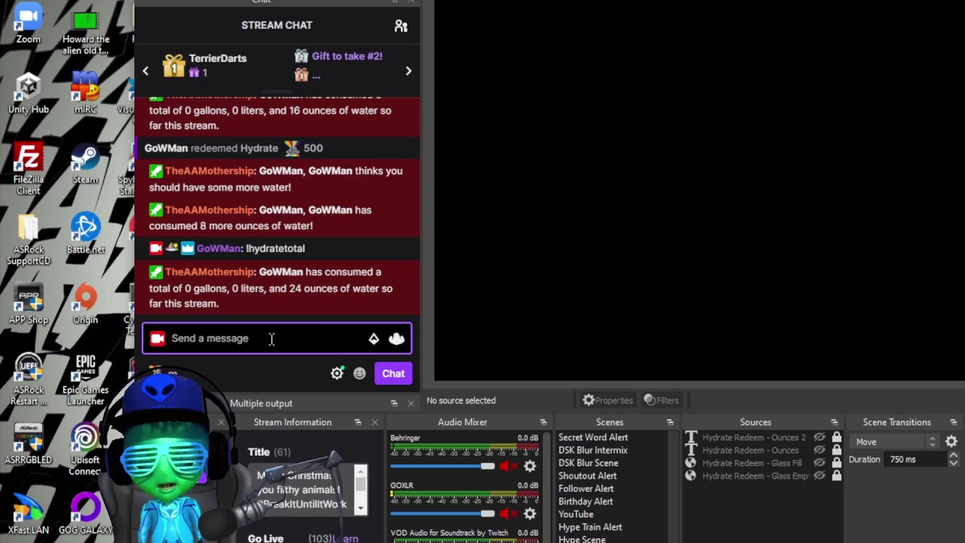
Step: Send !hydratereset in chat, then resend !hydratetotal to confirm 0 ounces
text(!)
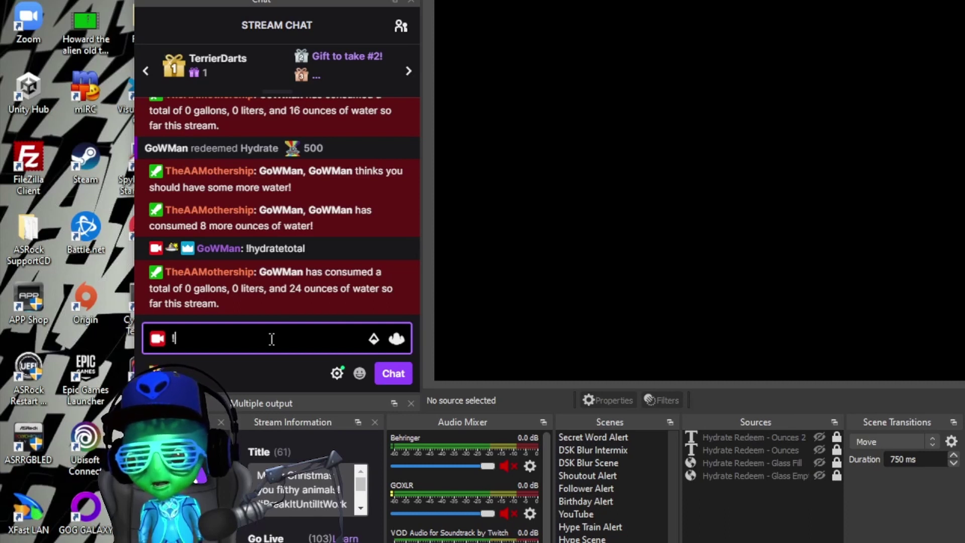
text(rhydrate)
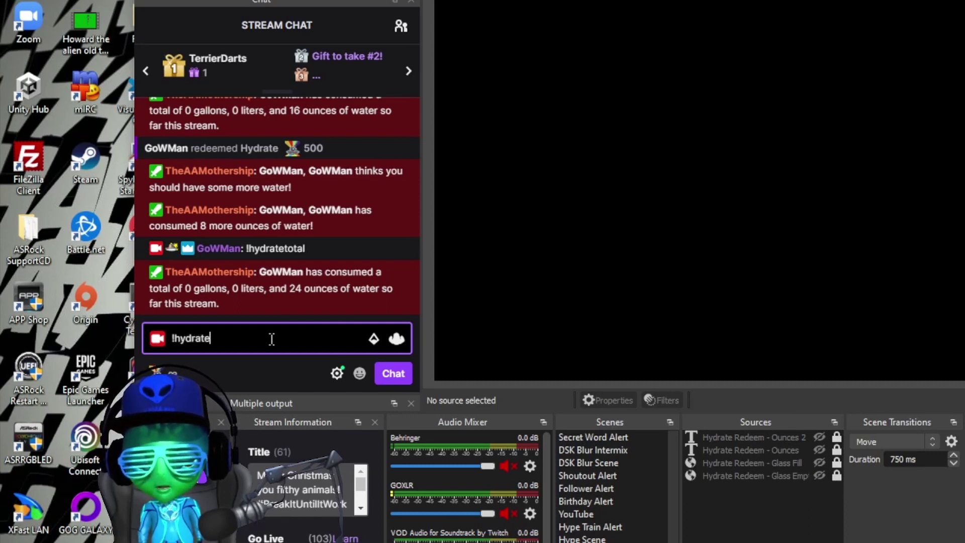
text(reset)
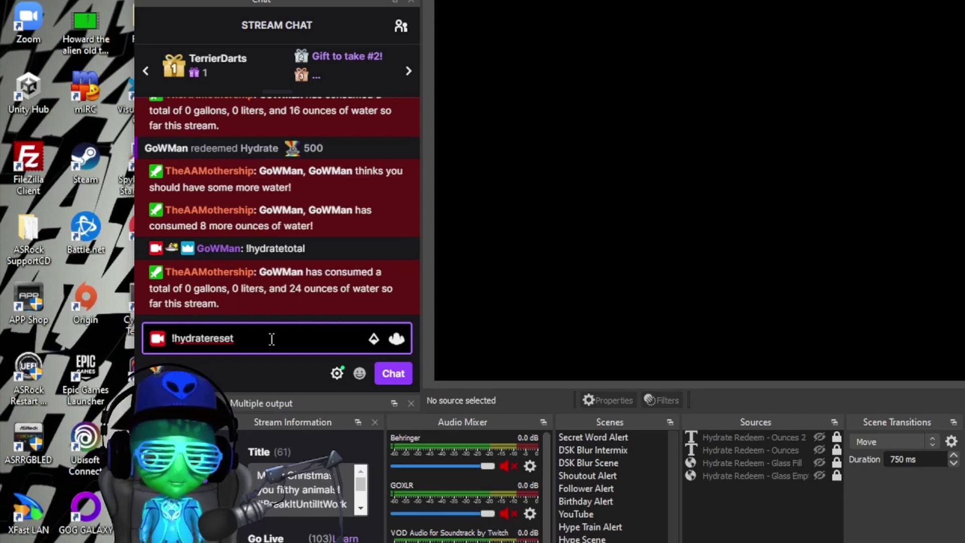
key(Return)
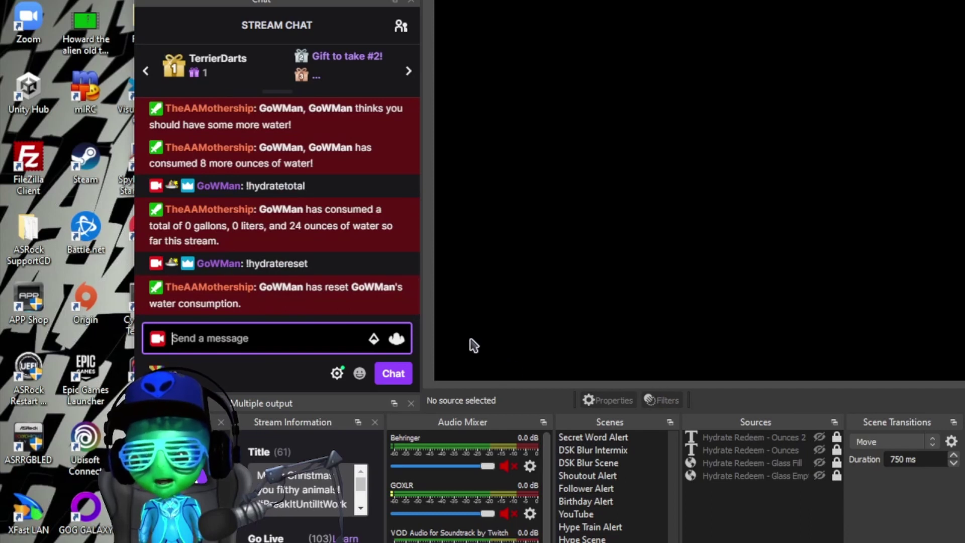
key(Up)
key(Up)
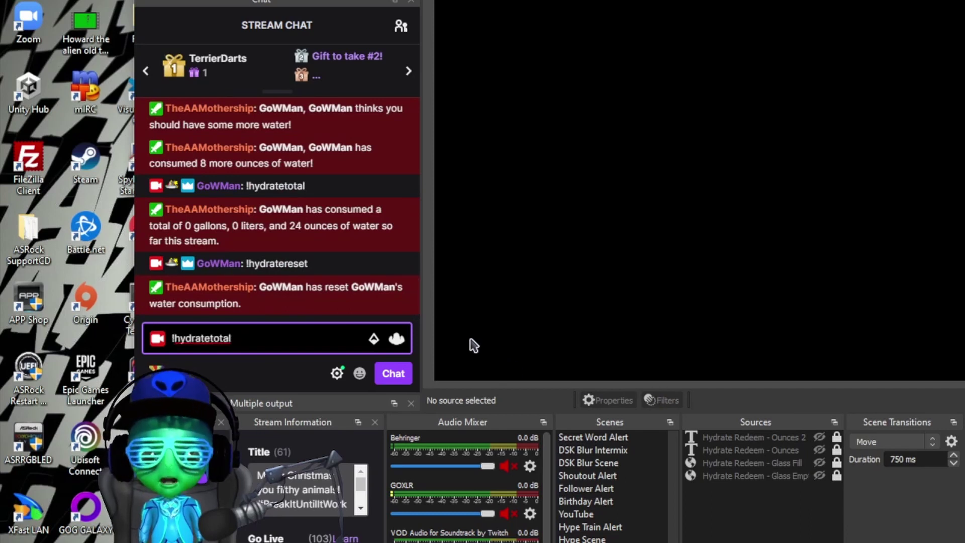
key(Return)
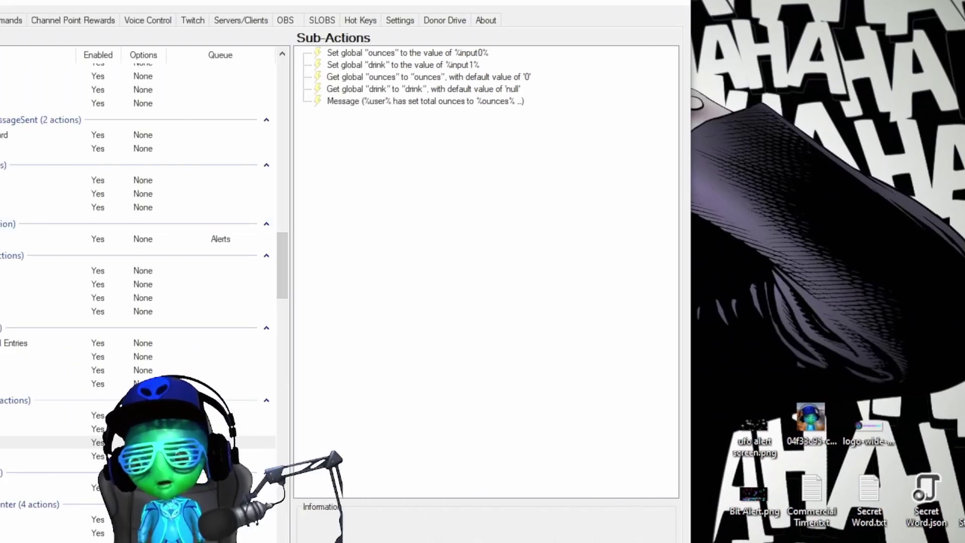
Step: Inspect the set-ounces action's global ounces step, then view the Hydrate Reset action's sub-actions
click(151, 442)
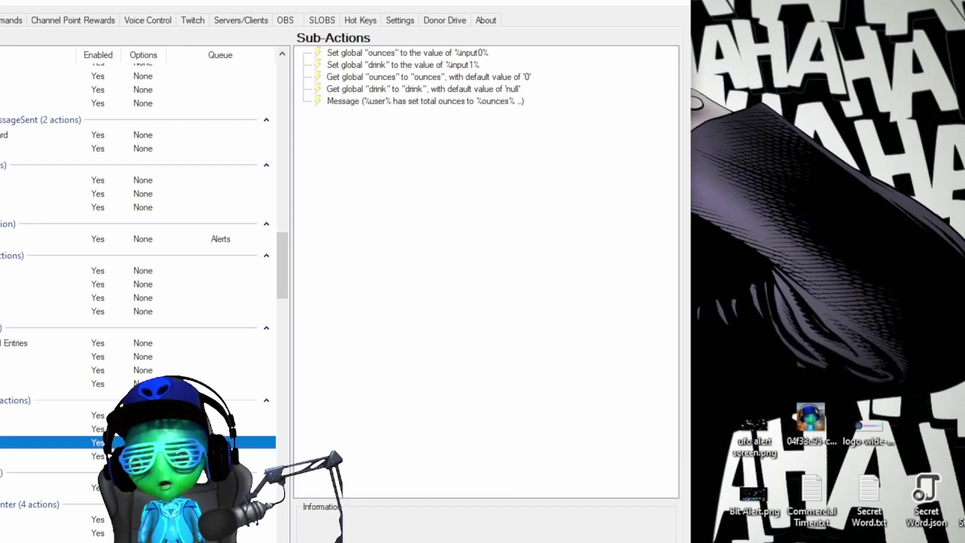
click(458, 77)
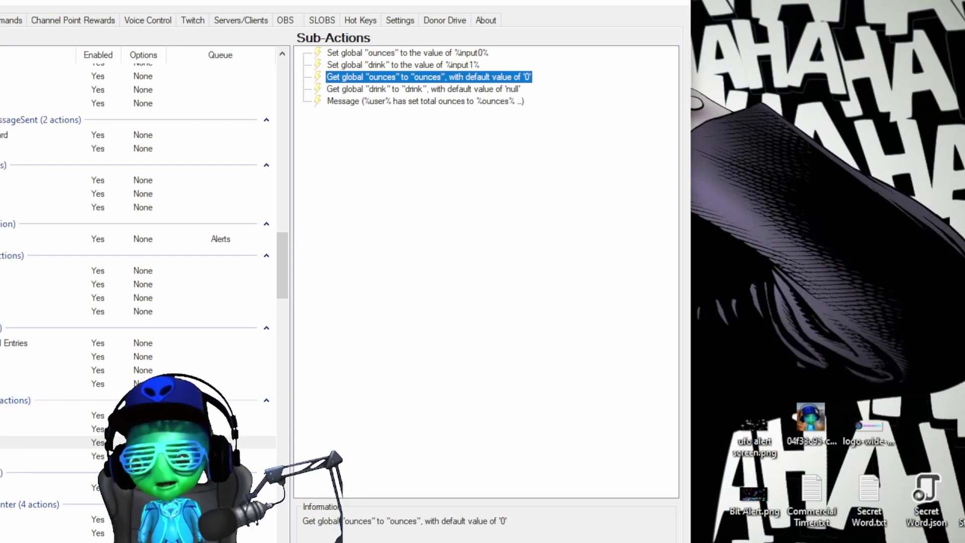
click(150, 428)
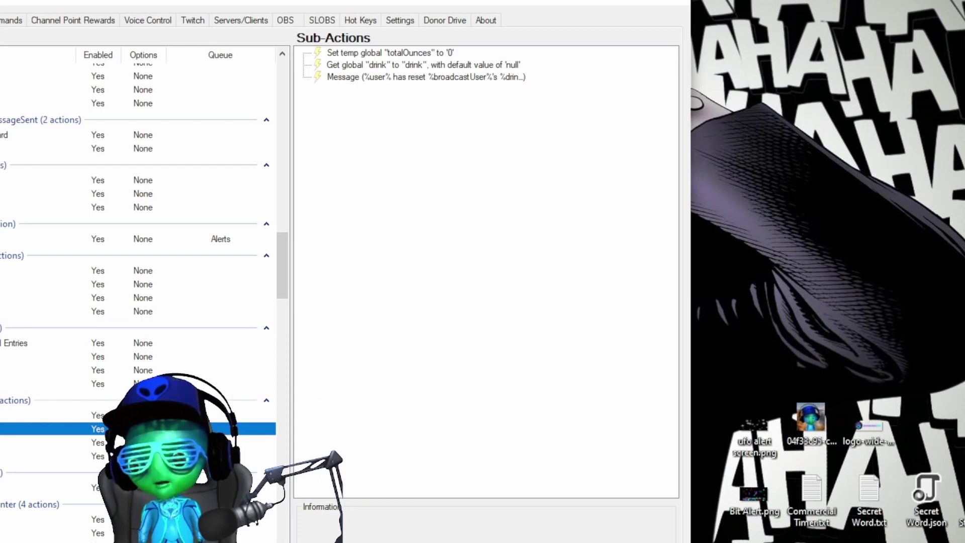
Step: Check the redeem's totalOunces and chat-message steps, then open the ouncesArg $math(%totalOunces%+%ounces%)$ setting
click(50, 415)
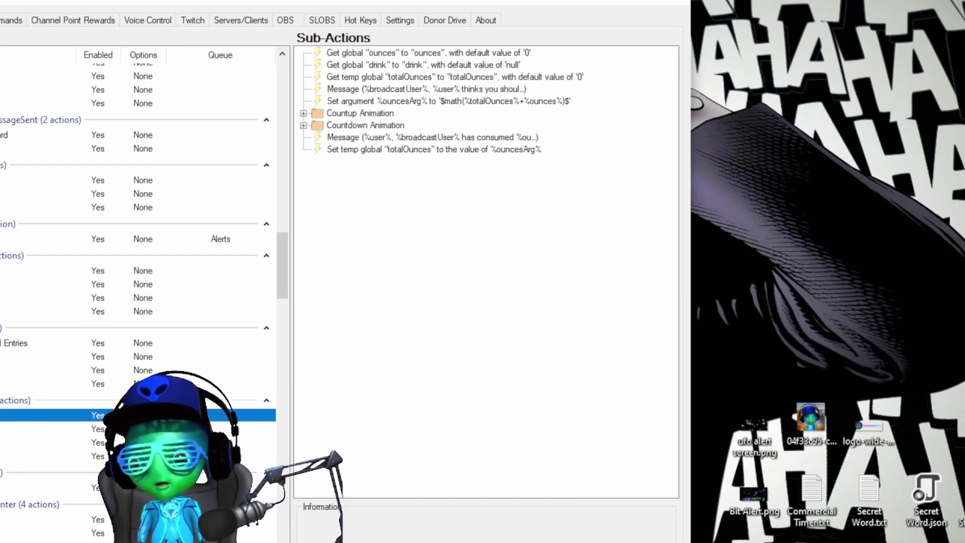
click(400, 80)
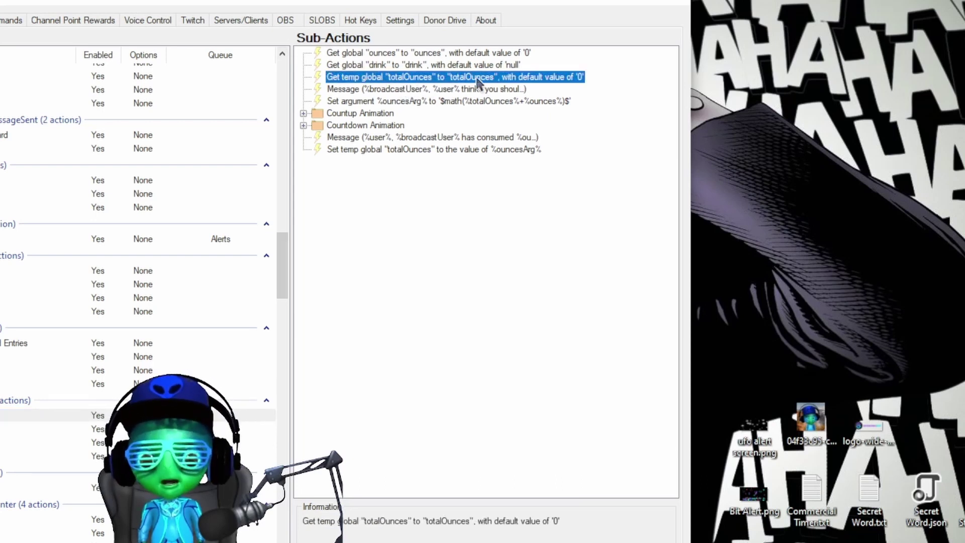
click(429, 89)
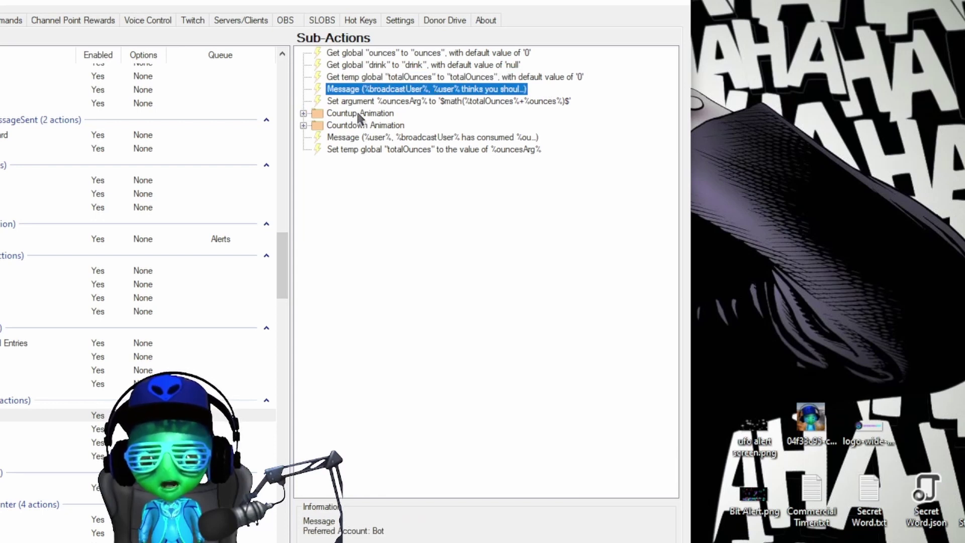
click(405, 112)
click(409, 102)
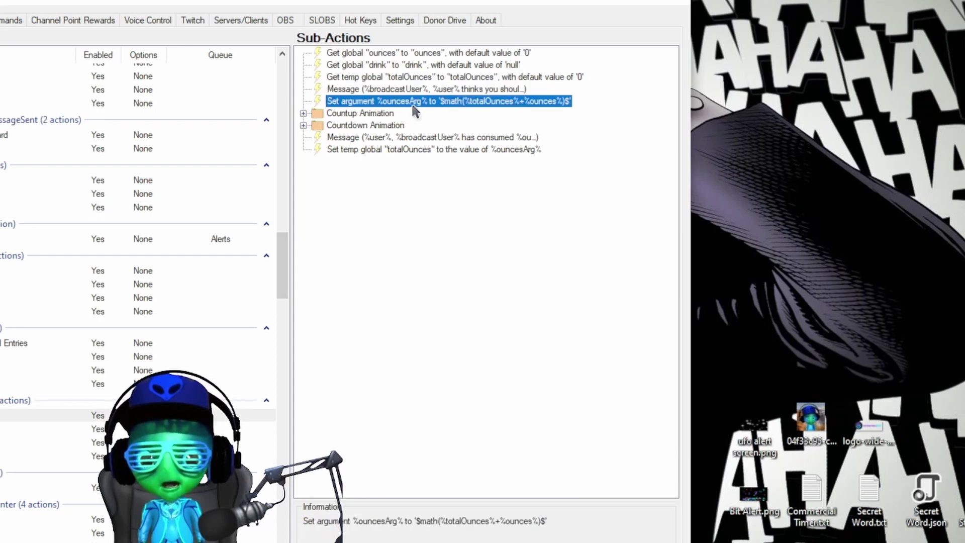
double_click(411, 103)
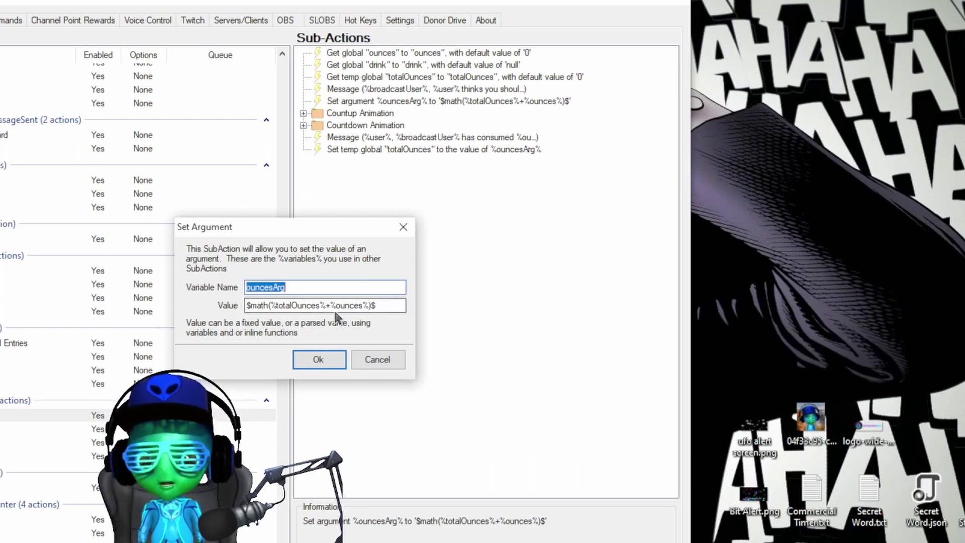
Step: Close the ouncesArg settings unchanged and review the 37-step Countup Animation group
click(327, 353)
click(303, 113)
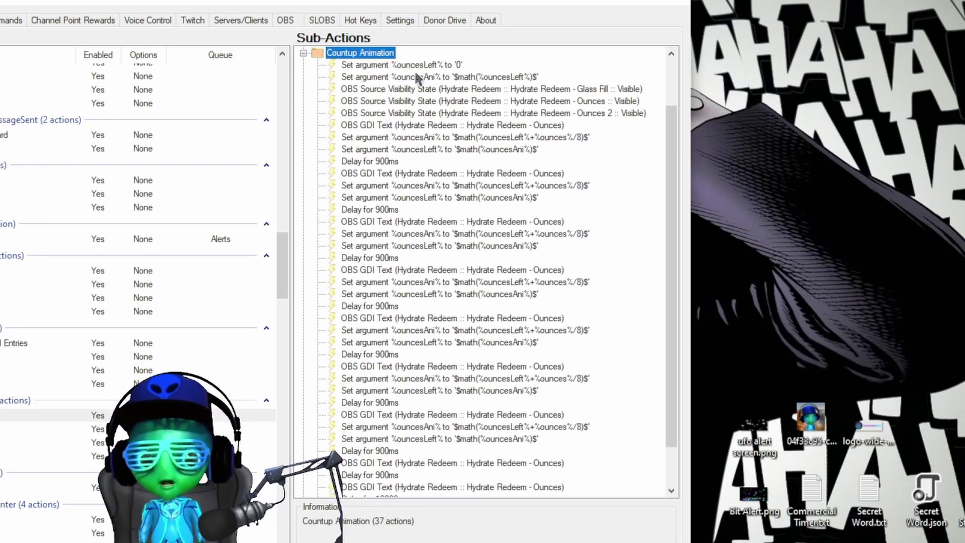
scroll(422, 75, down, 1)
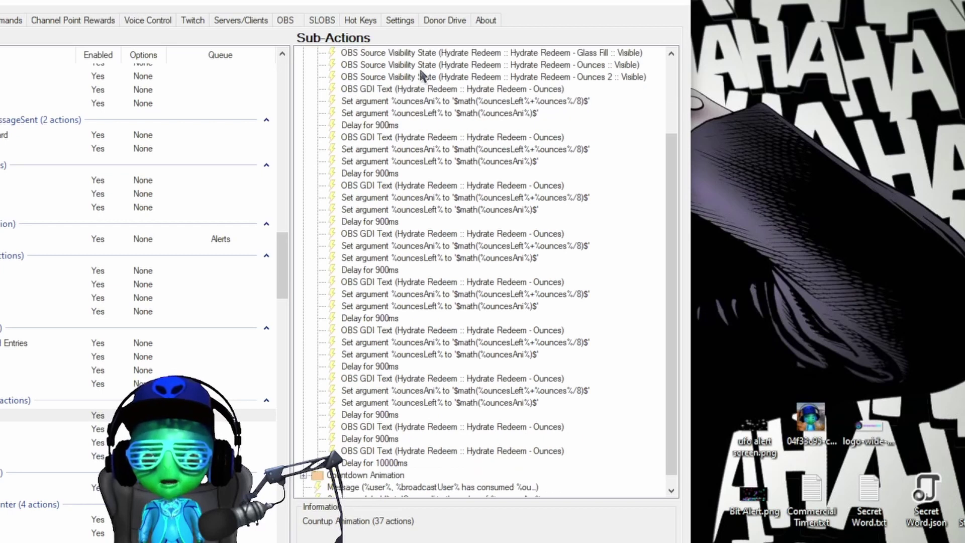
scroll(397, 146, down, 1)
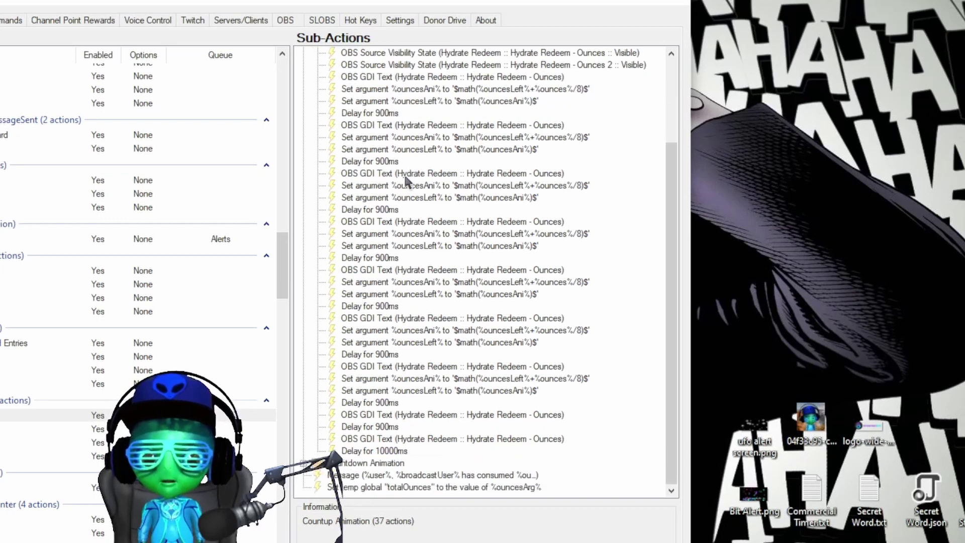
scroll(405, 177, up, 2)
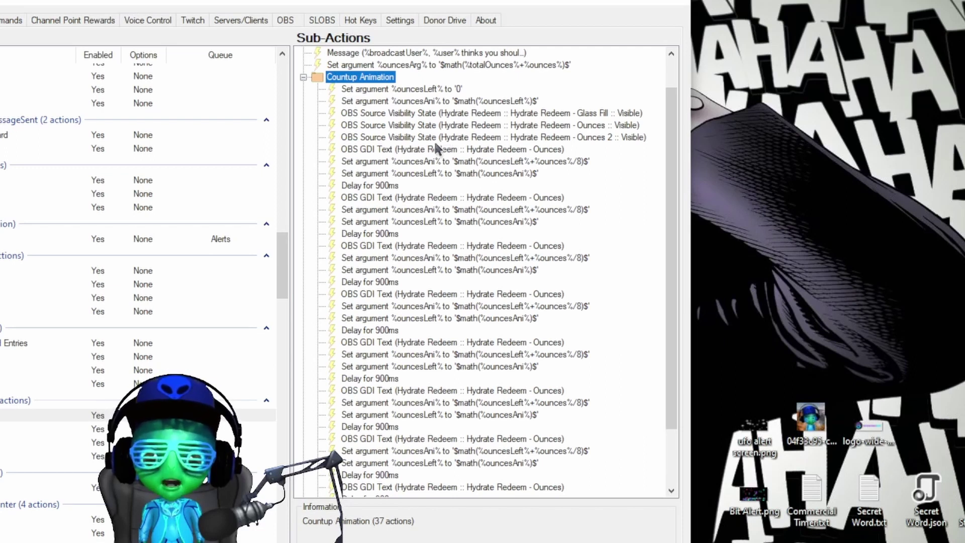
scroll(460, 170, down, 2)
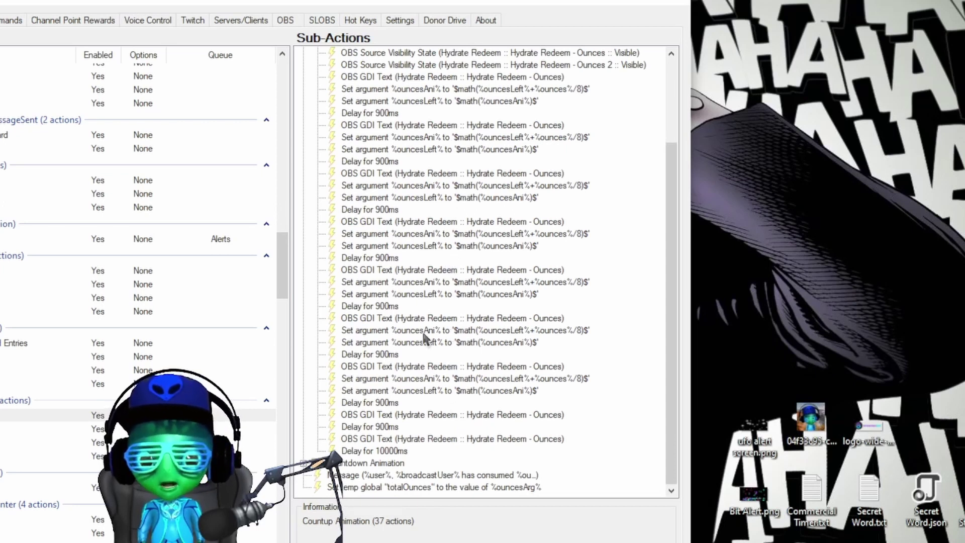
scroll(426, 315, up, 3)
click(303, 114)
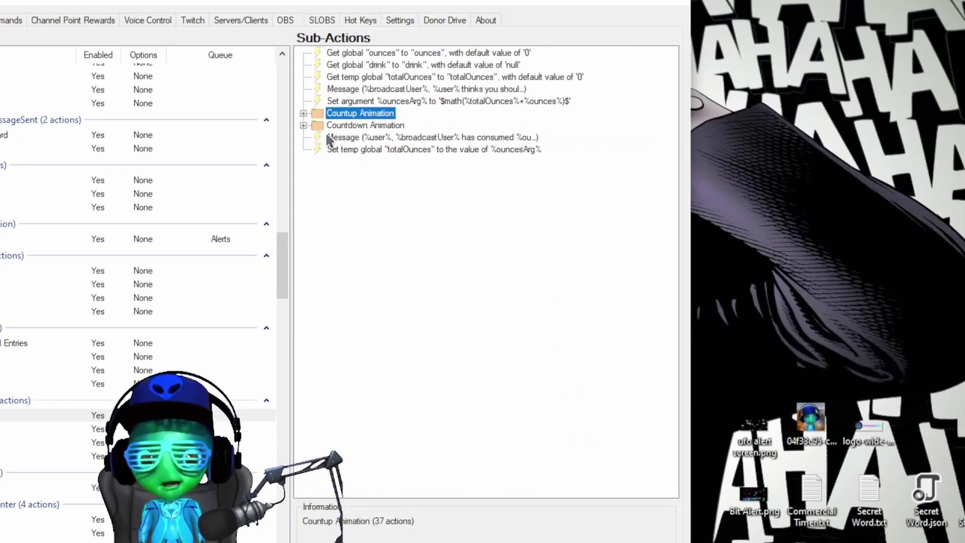
Step: Review the 41-step Countdown Animation, the ounces message, and the totalOunces-from-ouncesArg save step
click(304, 125)
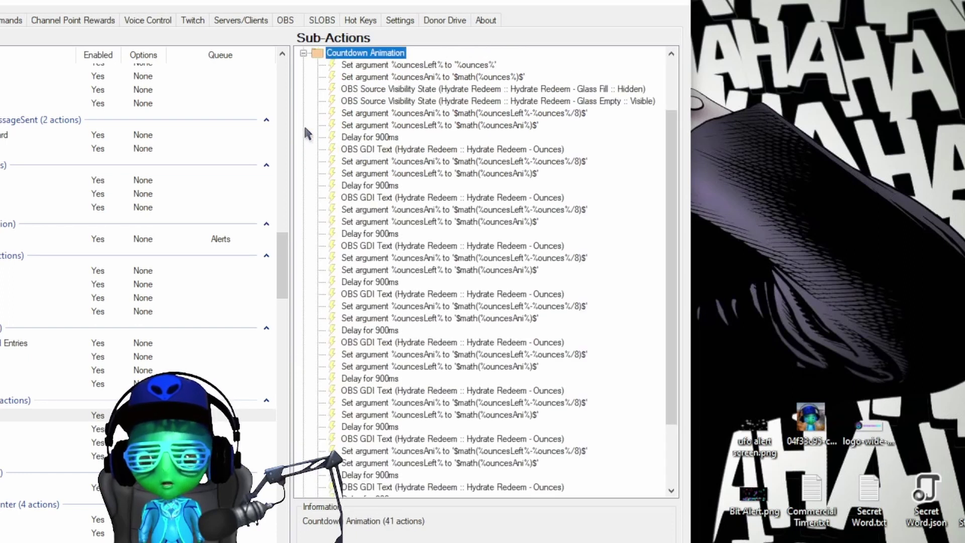
scroll(340, 194, down, 2)
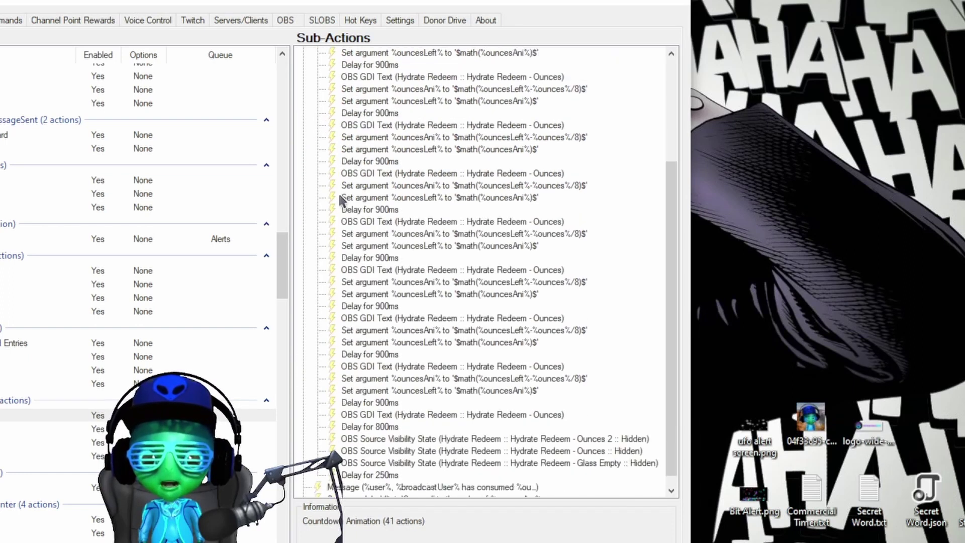
scroll(339, 192, up, 2)
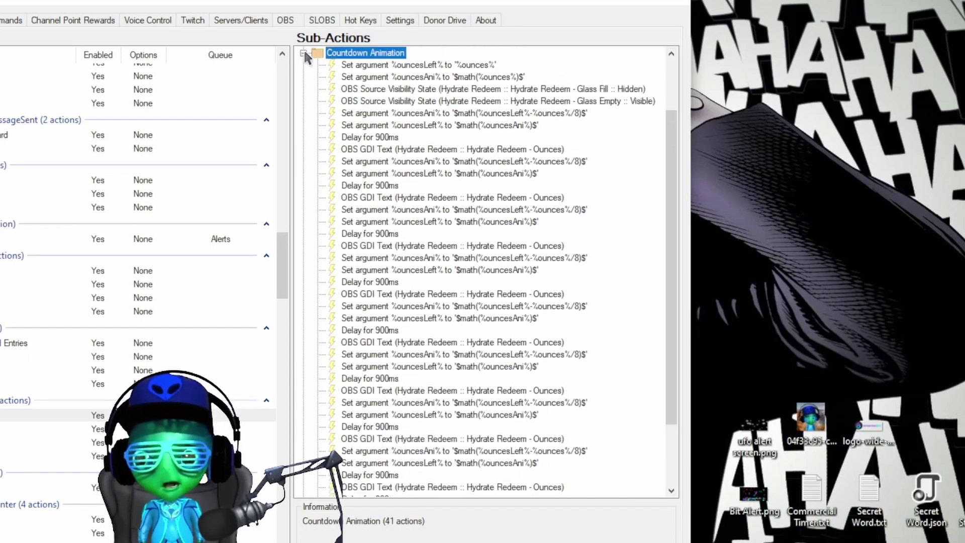
click(303, 53)
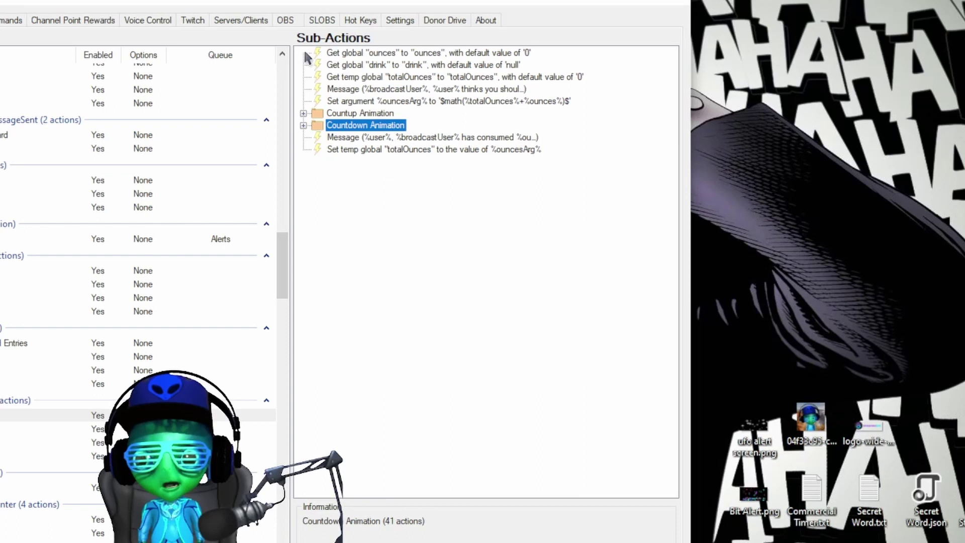
click(432, 139)
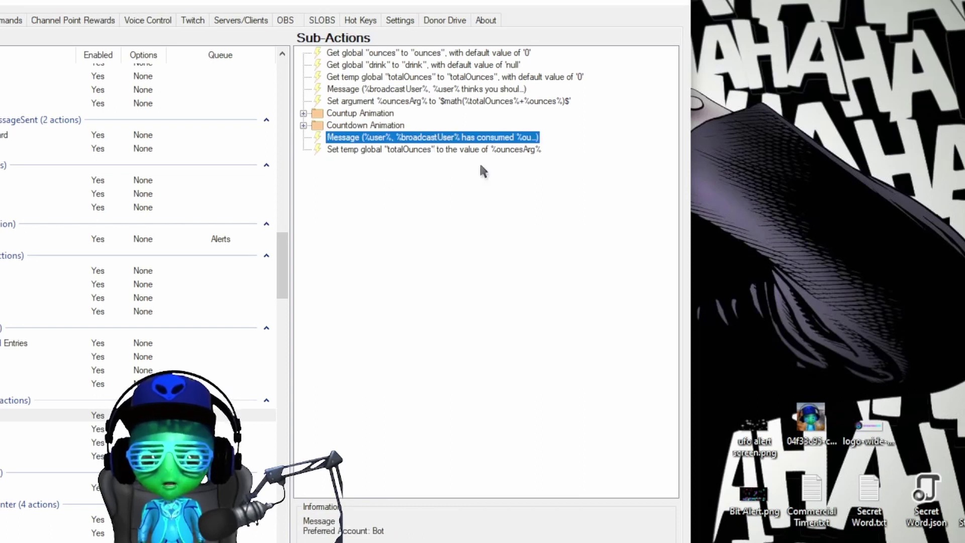
click(444, 152)
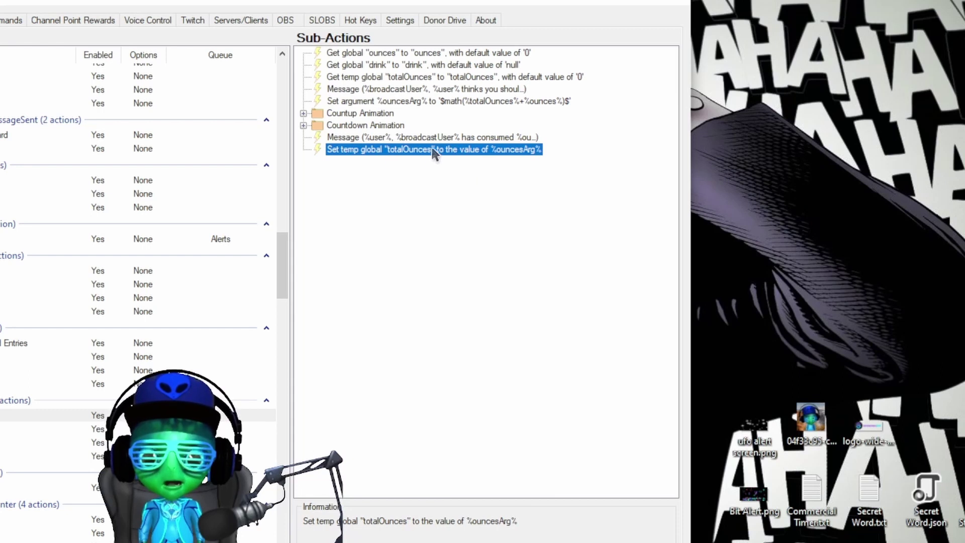